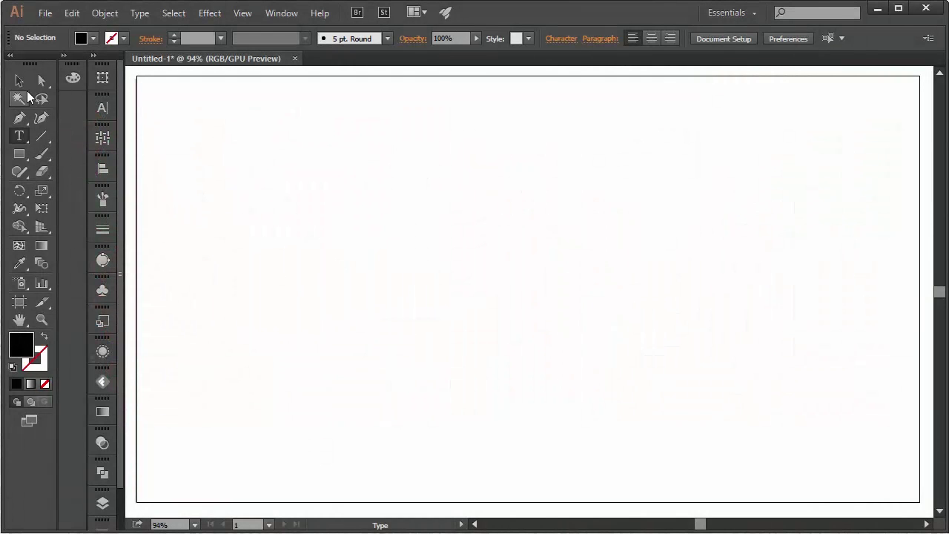
Add the point text BELIEVE on the blank artboard.
{"action": "left_click", "coordinate": [19, 80]}
{"action": "left_click", "coordinate": [19, 136]}
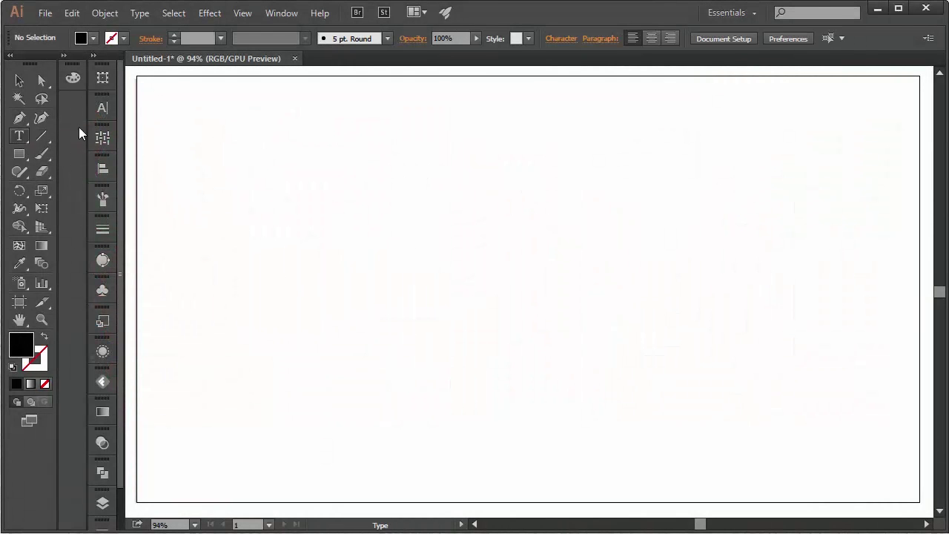
{"action": "left_click", "coordinate": [245, 276]}
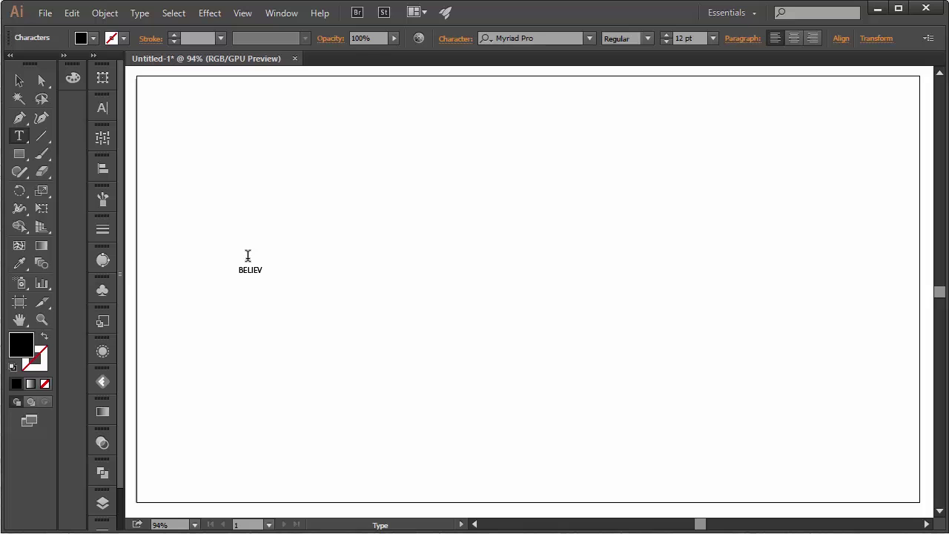
{"action": "key", "text": "Escape"}
Enlarge the word BELIEVE to about 267 pt across the middle of the artboard and search for a font starting with "be".
{"action": "left_click_drag", "start_coordinate": [269, 278], "coordinate": [679, 431]}
{"action": "left_click_drag", "start_coordinate": [578, 400], "coordinate": [550, 304]}
{"action": "left_click_drag", "start_coordinate": [648, 329], "coordinate": [816, 438]}
{"action": "left_click", "coordinate": [512, 38]}
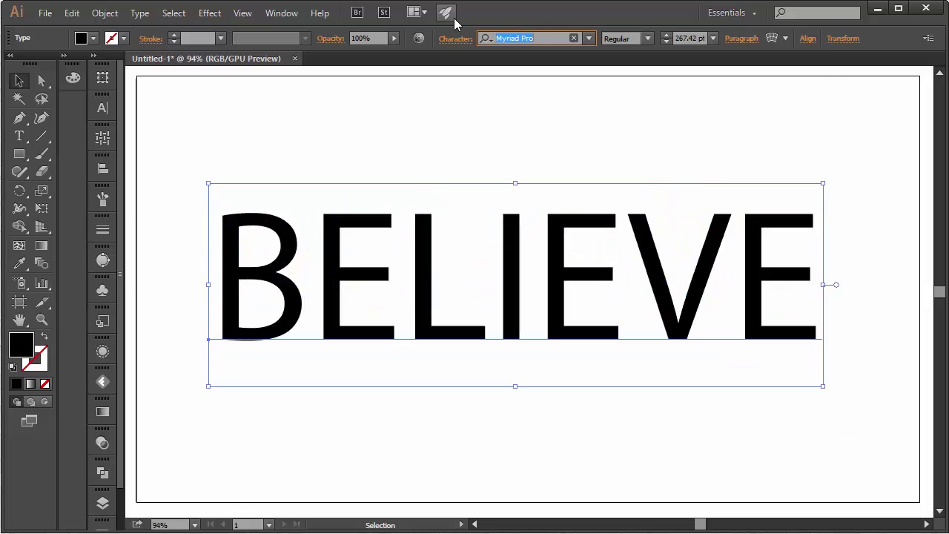
{"action": "type", "text": "be"}
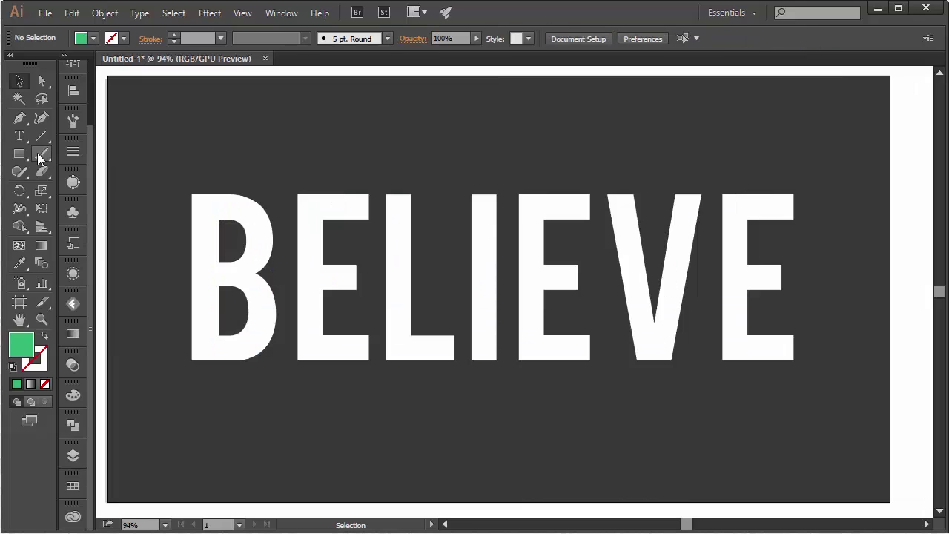
Configure the Blob Brush with a 4 pt size controlled by pressure and adjust its size variation.
{"action": "left_click_drag", "start_coordinate": [40, 153], "coordinate": [75, 170]}
{"action": "double_click", "coordinate": [41, 152]}
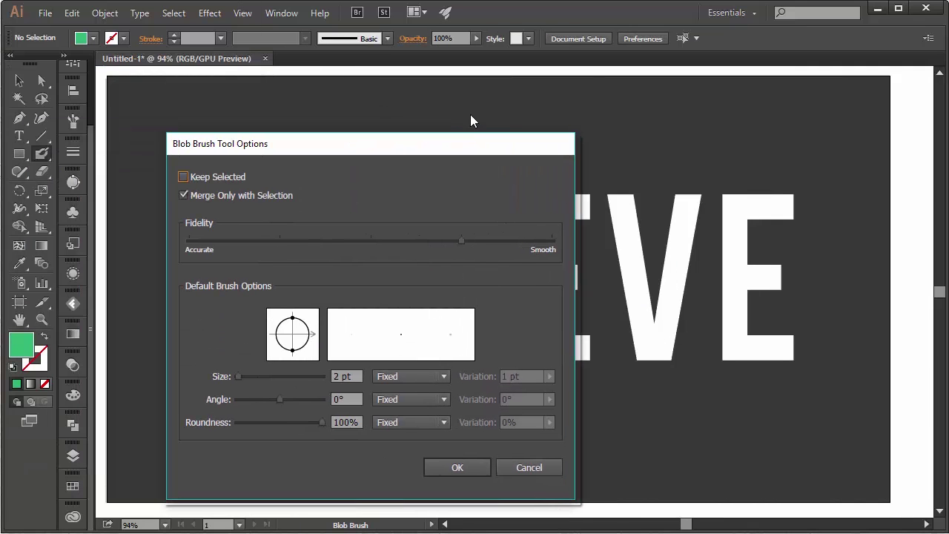
{"action": "left_click", "coordinate": [437, 377]}
{"action": "left_click", "coordinate": [415, 426]}
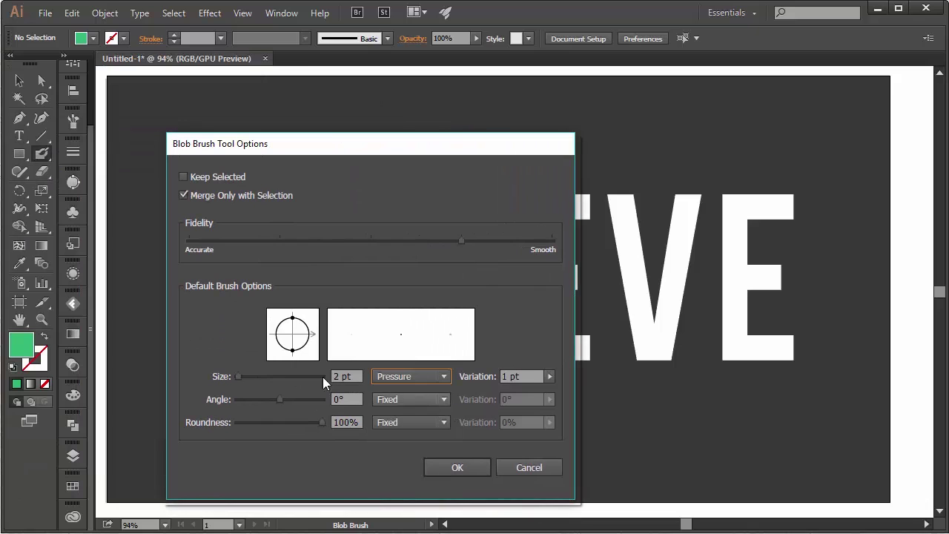
{"action": "type", "text": "4"}
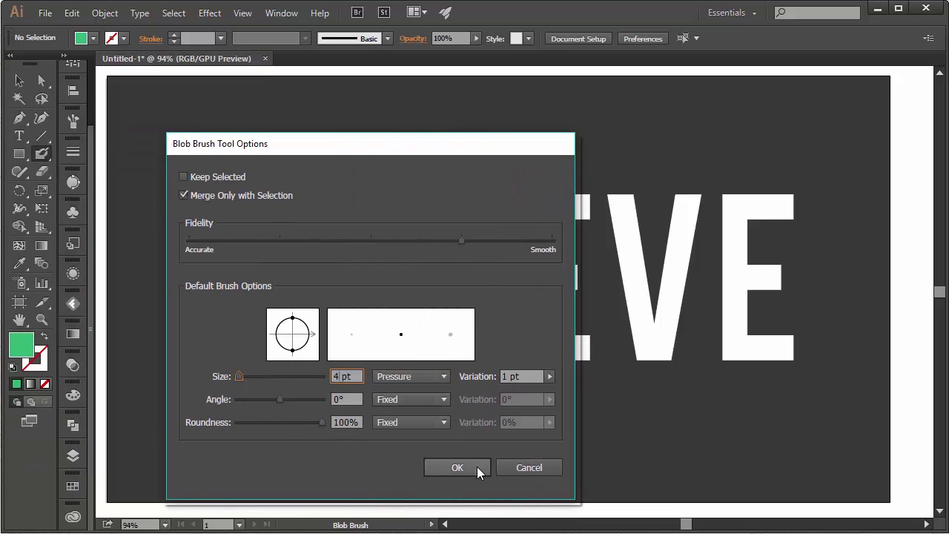
{"action": "left_click_drag", "start_coordinate": [550, 376], "coordinate": [572, 393]}
{"action": "left_click", "coordinate": [478, 469]}
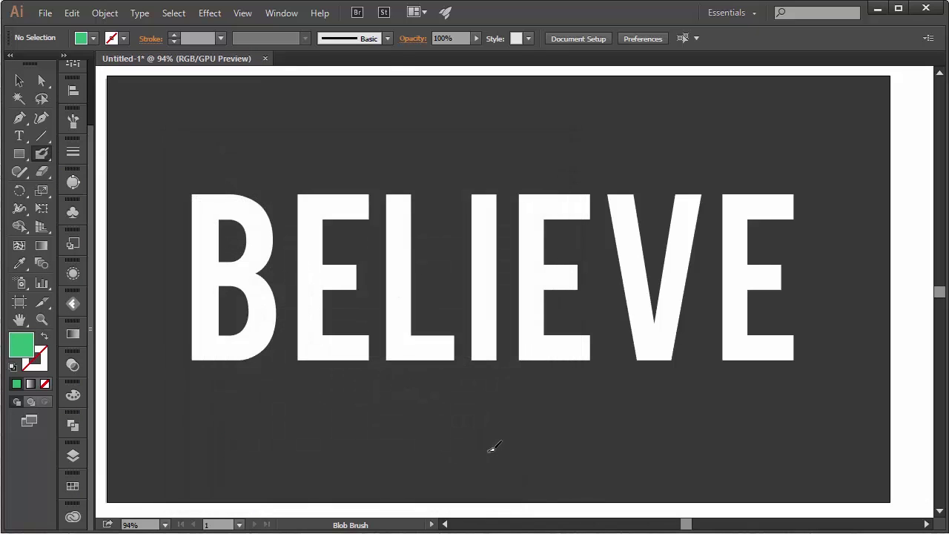
Sketch green vines, leaves, curls and small circles weaving across the BELIEVE lettering with the Blob Brush.
{"action": "mouse_move", "coordinate": [198, 247]}
{"action": "left_mouse_down"}
{"action": "mouse_move", "coordinate": [154, 196]}
{"action": "mouse_move", "coordinate": [185, 192]}
{"action": "mouse_move", "coordinate": [165, 202]}
{"action": "mouse_move", "coordinate": [188, 224]}
{"action": "mouse_move", "coordinate": [164, 391]}
{"action": "left_mouse_up"}
{"action": "mouse_move", "coordinate": [295, 186]}
{"action": "left_mouse_down"}
{"action": "mouse_move", "coordinate": [406, 325]}
{"action": "mouse_move", "coordinate": [465, 370]}
{"action": "left_mouse_up"}
{"action": "mouse_move", "coordinate": [412, 359]}
{"action": "left_mouse_down"}
{"action": "mouse_move", "coordinate": [429, 234]}
{"action": "mouse_move", "coordinate": [415, 355]}
{"action": "mouse_move", "coordinate": [772, 257]}
{"action": "mouse_move", "coordinate": [776, 300]}
{"action": "left_mouse_up"}
{"action": "mouse_move", "coordinate": [162, 325]}
{"action": "left_mouse_down"}
{"action": "mouse_move", "coordinate": [171, 384]}
{"action": "mouse_move", "coordinate": [201, 339]}
{"action": "mouse_move", "coordinate": [184, 355]}
{"action": "mouse_move", "coordinate": [190, 401]}
{"action": "mouse_move", "coordinate": [171, 316]}
{"action": "mouse_move", "coordinate": [161, 340]}
{"action": "left_mouse_up"}
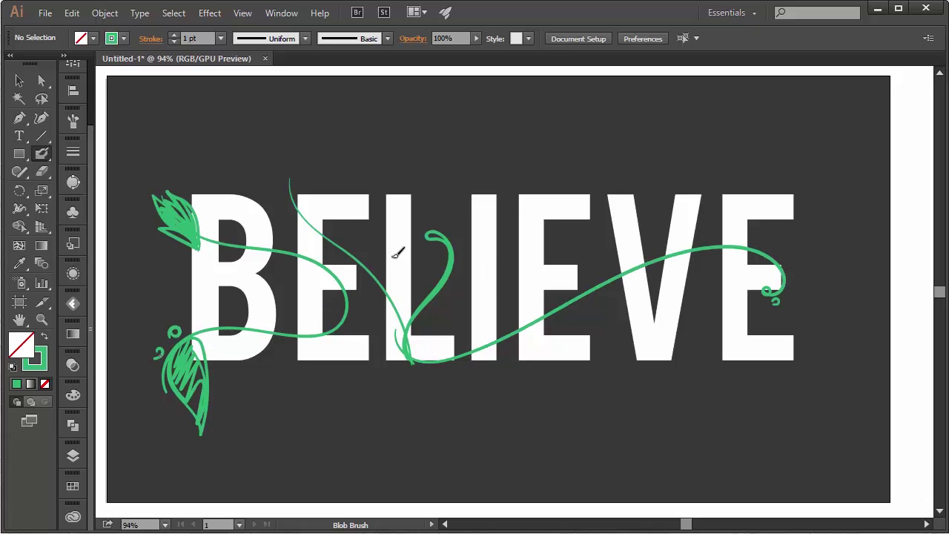
{"action": "left_click_drag", "start_coordinate": [311, 183], "coordinate": [326, 227]}
{"action": "mouse_move", "coordinate": [413, 341]}
{"action": "left_mouse_down"}
{"action": "mouse_move", "coordinate": [497, 281]}
{"action": "mouse_move", "coordinate": [513, 336]}
{"action": "mouse_move", "coordinate": [562, 310]}
{"action": "mouse_move", "coordinate": [542, 311]}
{"action": "mouse_move", "coordinate": [581, 304]}
{"action": "mouse_move", "coordinate": [581, 266]}
{"action": "mouse_move", "coordinate": [550, 297]}
{"action": "left_mouse_up"}
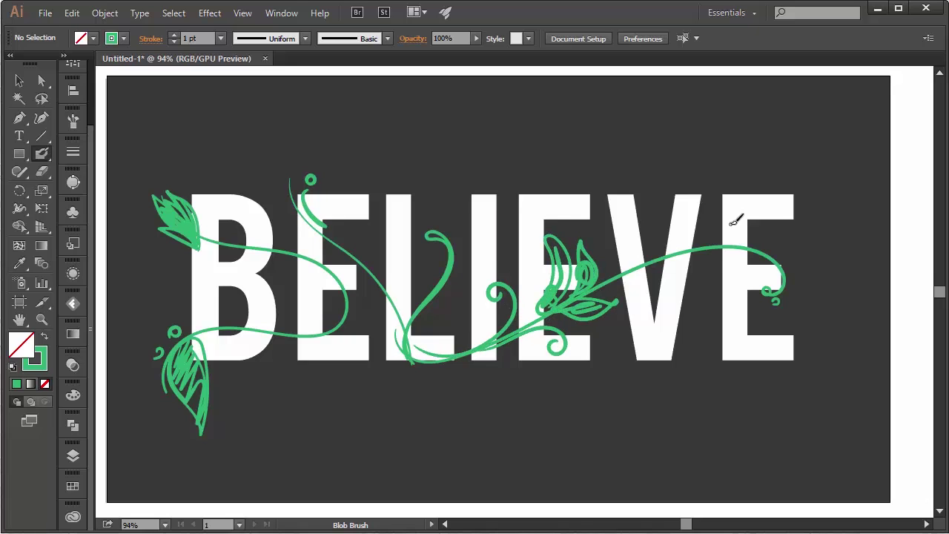
Sketch more foliage and small accents around the final E and the letter B.
{"action": "mouse_move", "coordinate": [767, 216]}
{"action": "left_mouse_down"}
{"action": "mouse_move", "coordinate": [757, 200]}
{"action": "mouse_move", "coordinate": [695, 260]}
{"action": "mouse_move", "coordinate": [667, 256]}
{"action": "mouse_move", "coordinate": [758, 394]}
{"action": "left_mouse_up"}
{"action": "left_click_drag", "start_coordinate": [771, 333], "coordinate": [743, 392]}
{"action": "left_click_drag", "start_coordinate": [780, 384], "coordinate": [791, 377]}
{"action": "left_click_drag", "start_coordinate": [734, 423], "coordinate": [744, 418]}
{"action": "left_click", "coordinate": [705, 416]}
{"action": "mouse_move", "coordinate": [217, 304]}
{"action": "left_mouse_down"}
{"action": "mouse_move", "coordinate": [185, 283]}
{"action": "mouse_move", "coordinate": [220, 293]}
{"action": "left_mouse_up"}
{"action": "mouse_move", "coordinate": [212, 267]}
{"action": "left_mouse_down"}
{"action": "mouse_move", "coordinate": [239, 258]}
{"action": "mouse_move", "coordinate": [221, 304]}
{"action": "left_mouse_up"}
{"action": "mouse_move", "coordinate": [158, 194]}
{"action": "left_mouse_down"}
{"action": "mouse_move", "coordinate": [178, 176]}
{"action": "mouse_move", "coordinate": [164, 175]}
{"action": "left_mouse_up"}
{"action": "mouse_move", "coordinate": [182, 294]}
{"action": "left_mouse_down"}
{"action": "mouse_move", "coordinate": [216, 296]}
{"action": "mouse_move", "coordinate": [181, 273]}
{"action": "mouse_move", "coordinate": [228, 262]}
{"action": "mouse_move", "coordinate": [237, 286]}
{"action": "left_mouse_up"}
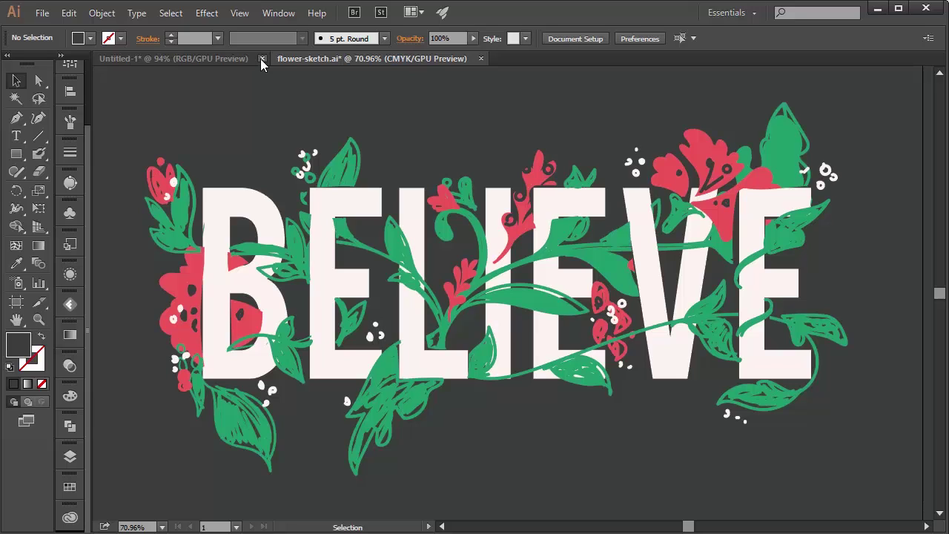
Close the Untitled-1 document and set up the Pencil tool with filled strokes, keep selected and path closing within 15 pixels.
{"action": "left_click", "coordinate": [261, 59]}
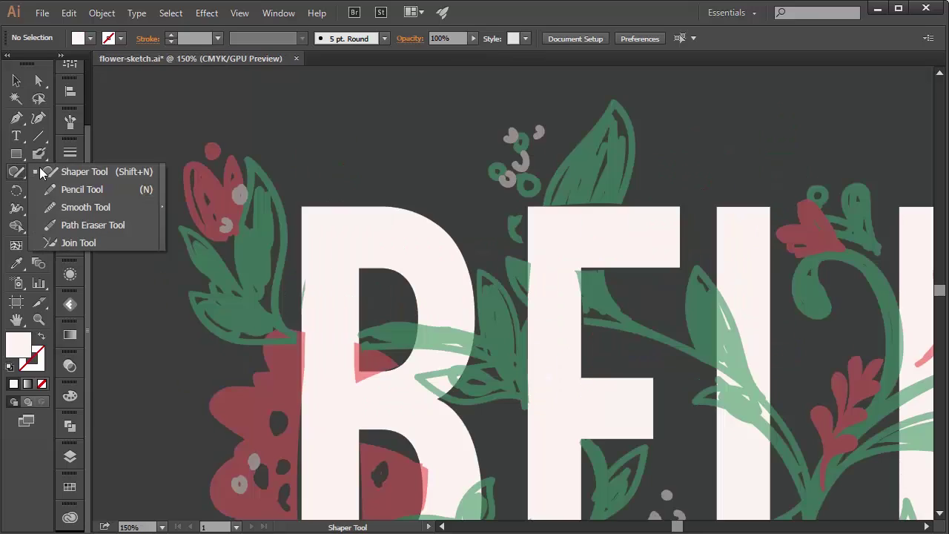
{"action": "left_click", "coordinate": [75, 188]}
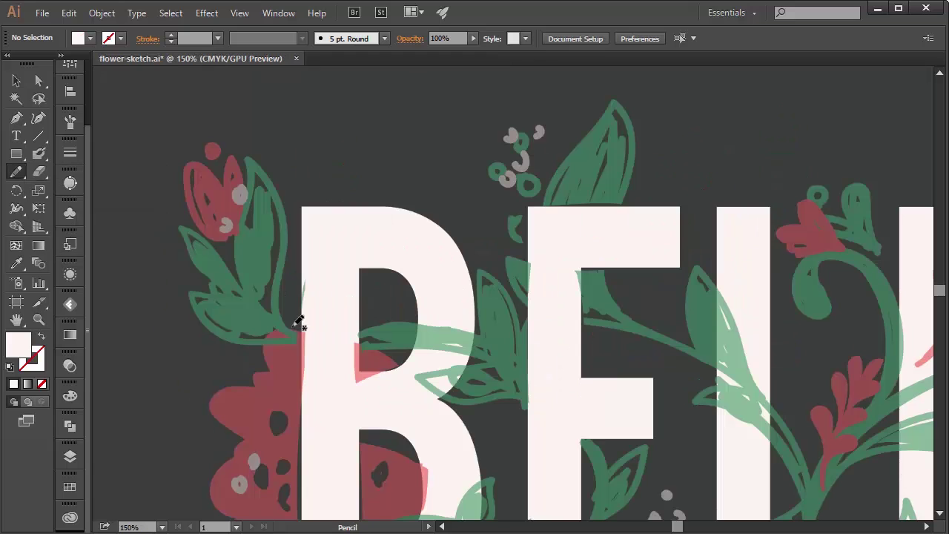
{"action": "double_click", "coordinate": [16, 173]}
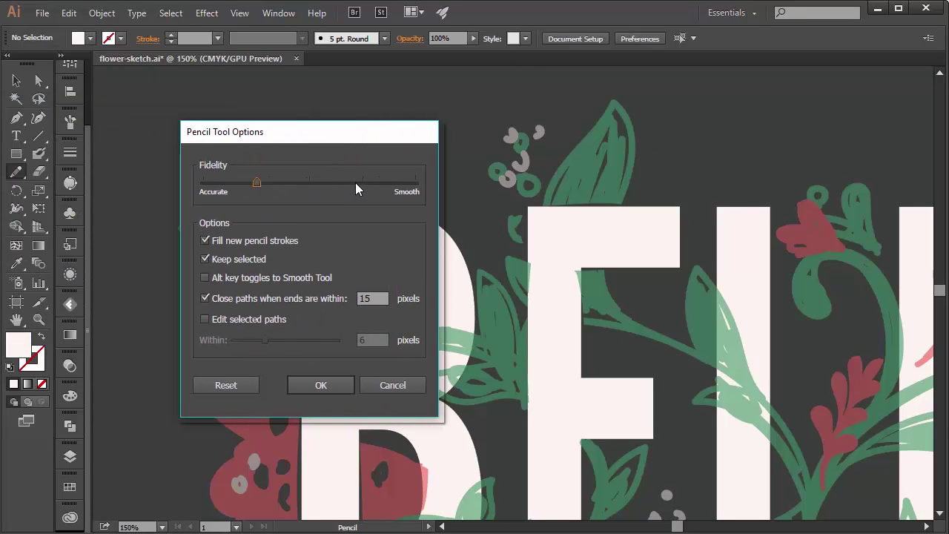
{"action": "key", "text": "Return"}
Trace the three sketched leaves beside the upper part of the B as closed, filled Pencil shapes.
{"action": "mouse_move", "coordinate": [299, 333]}
{"action": "left_mouse_down"}
{"action": "mouse_move", "coordinate": [220, 290]}
{"action": "mouse_move", "coordinate": [177, 285]}
{"action": "mouse_move", "coordinate": [236, 349]}
{"action": "mouse_move", "coordinate": [299, 334]}
{"action": "left_mouse_up"}
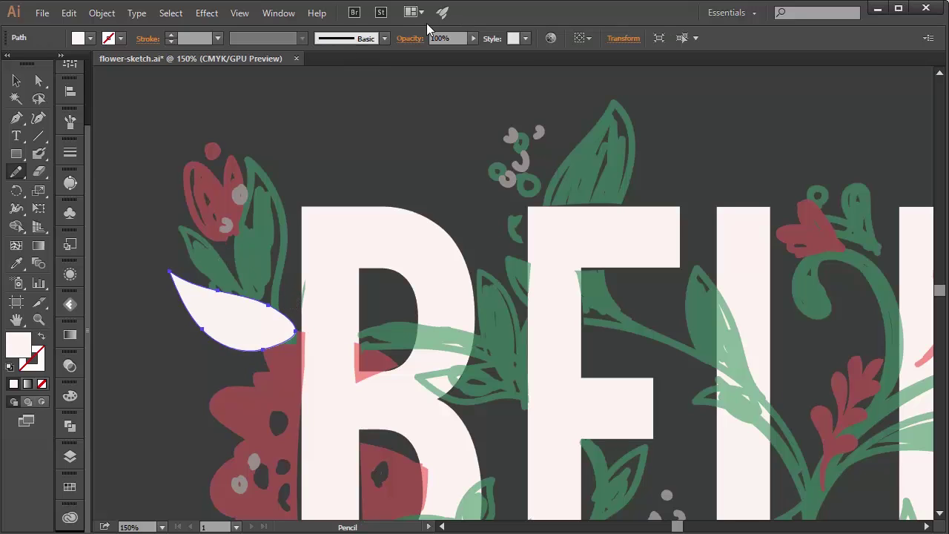
{"action": "left_click", "coordinate": [123, 107], "text": "ctrl"}
{"action": "mouse_move", "coordinate": [303, 317]}
{"action": "left_mouse_down"}
{"action": "mouse_move", "coordinate": [248, 140]}
{"action": "mouse_move", "coordinate": [233, 270]}
{"action": "mouse_move", "coordinate": [298, 316]}
{"action": "left_mouse_up"}
{"action": "left_click", "coordinate": [123, 125], "text": "ctrl"}
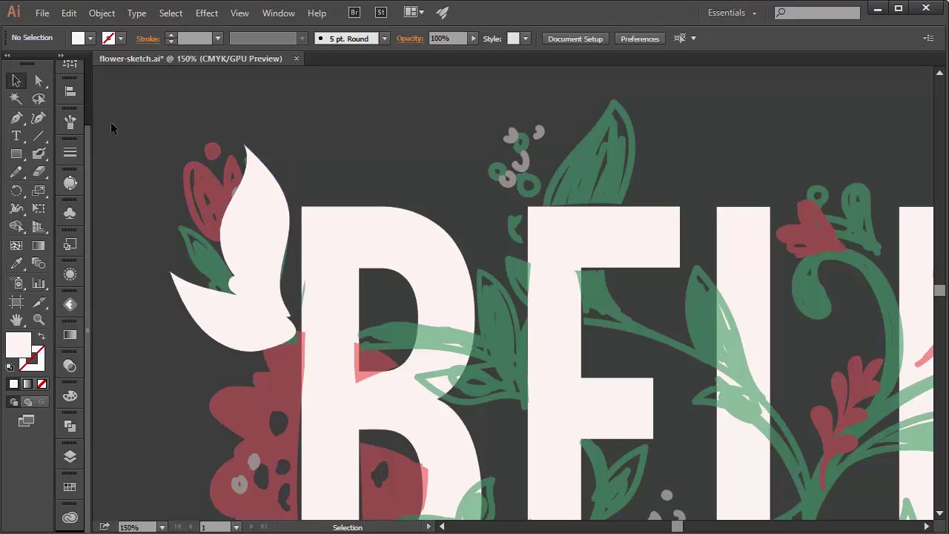
{"action": "mouse_move", "coordinate": [210, 277]}
{"action": "left_mouse_down"}
{"action": "mouse_move", "coordinate": [226, 257]}
{"action": "mouse_move", "coordinate": [233, 282]}
{"action": "left_mouse_up"}
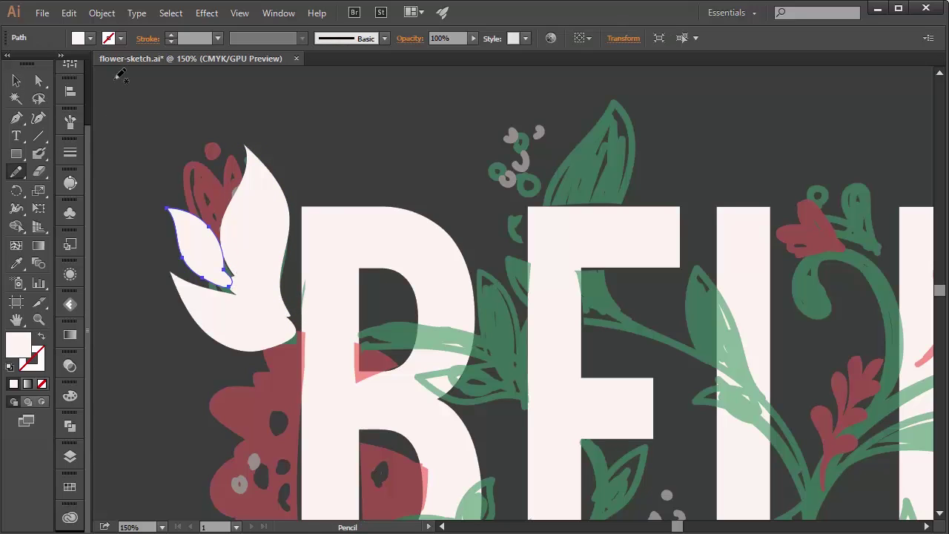
Trace the tulip bloom above the leaves and add small dots beside it with the Pencil tool.
{"action": "mouse_move", "coordinate": [183, 166]}
{"action": "left_mouse_down"}
{"action": "mouse_move", "coordinate": [222, 131]}
{"action": "mouse_move", "coordinate": [211, 154]}
{"action": "mouse_move", "coordinate": [181, 156]}
{"action": "mouse_move", "coordinate": [205, 124]}
{"action": "mouse_move", "coordinate": [182, 140]}
{"action": "mouse_move", "coordinate": [177, 116]}
{"action": "left_mouse_up"}
{"action": "key", "text": "v"}
{"action": "left_click", "coordinate": [120, 100], "text": "ctrl"}
{"action": "key", "text": "v"}
{"action": "left_click", "coordinate": [221, 239]}
{"action": "left_click", "coordinate": [314, 193]}
{"action": "key", "text": "p"}
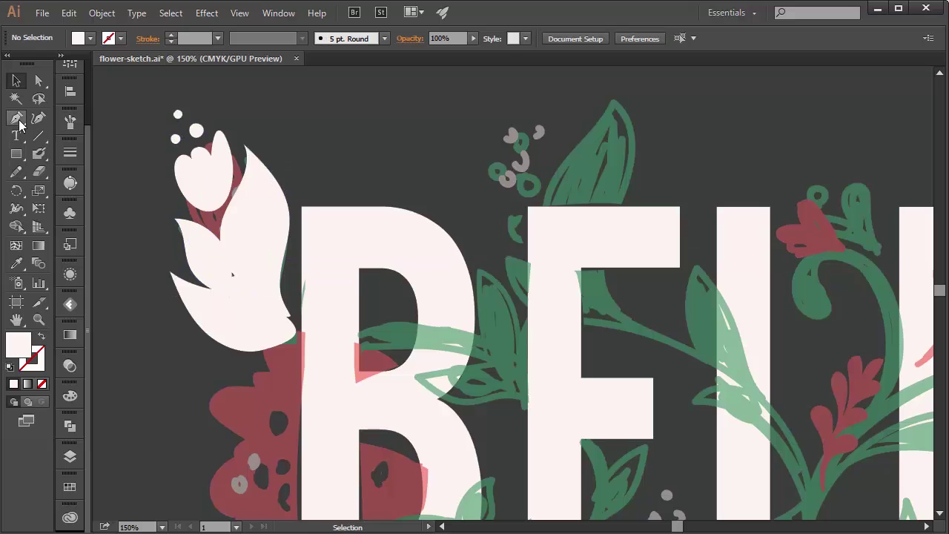
Select the three traced leaves beside the B and fill them with the green swatch.
{"action": "left_click_drag", "start_coordinate": [373, 140], "coordinate": [356, 73]}
{"action": "key", "text": "v"}
{"action": "left_click", "coordinate": [221, 181]}
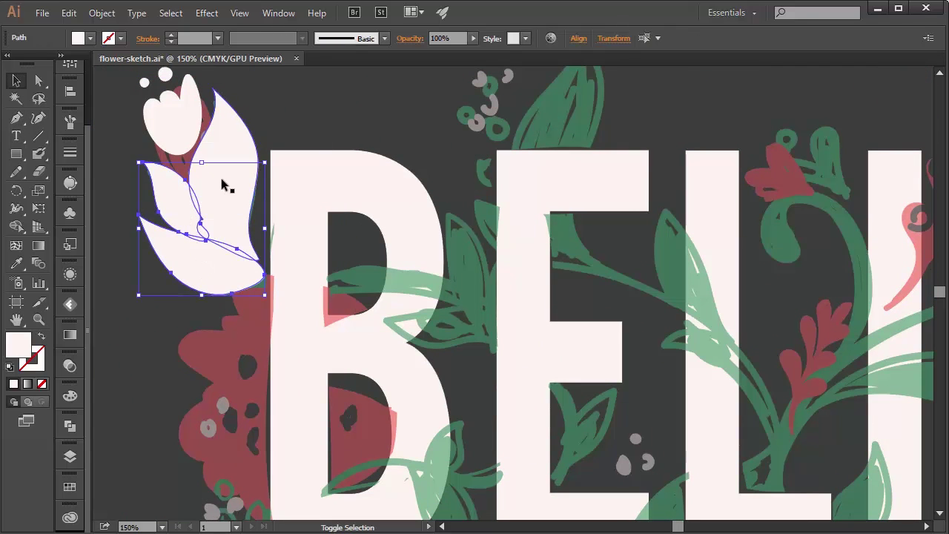
{"action": "left_click", "coordinate": [69, 486]}
{"action": "left_click", "coordinate": [137, 279]}
Turn the leaves' fill into a linear gradient with the same green on both color stops.
{"action": "left_click", "coordinate": [69, 334]}
{"action": "left_click_drag", "start_coordinate": [18, 345], "coordinate": [149, 428]}
{"action": "left_click_drag", "start_coordinate": [235, 439], "coordinate": [239, 479]}
{"action": "left_click", "coordinate": [226, 439]}
{"action": "left_click_drag", "start_coordinate": [101, 439], "coordinate": [111, 478]}
{"action": "double_click", "coordinate": [226, 439]}
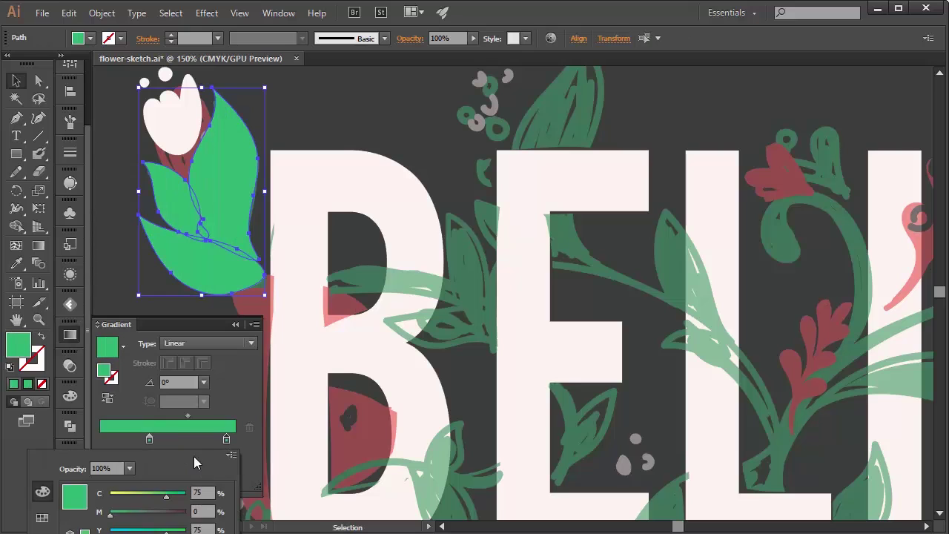
{"action": "left_click_drag", "start_coordinate": [185, 324], "coordinate": [411, 185]}
Switch the gradient's end stop to RGB and set it to dark teal 3c5e5c.
{"action": "double_click", "coordinate": [451, 299]}
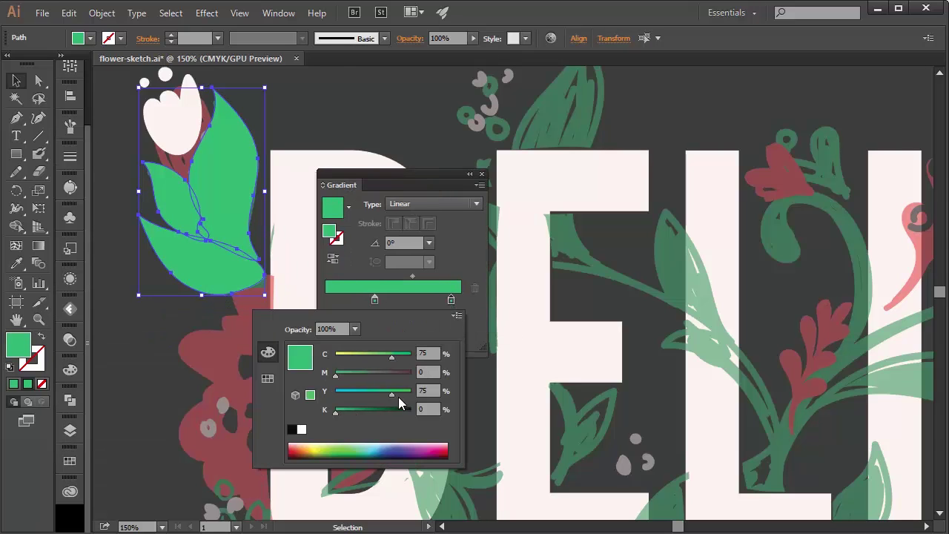
{"action": "left_click", "coordinate": [458, 316]}
{"action": "left_click", "coordinate": [500, 336]}
{"action": "left_click", "coordinate": [377, 381]}
{"action": "left_click", "coordinate": [362, 405]}
{"action": "left_click", "coordinate": [369, 381]}
{"action": "left_click_drag", "start_coordinate": [348, 357], "coordinate": [363, 405]}
{"action": "left_click_drag", "start_coordinate": [364, 380], "coordinate": [360, 378]}
{"action": "left_click", "coordinate": [364, 379]}
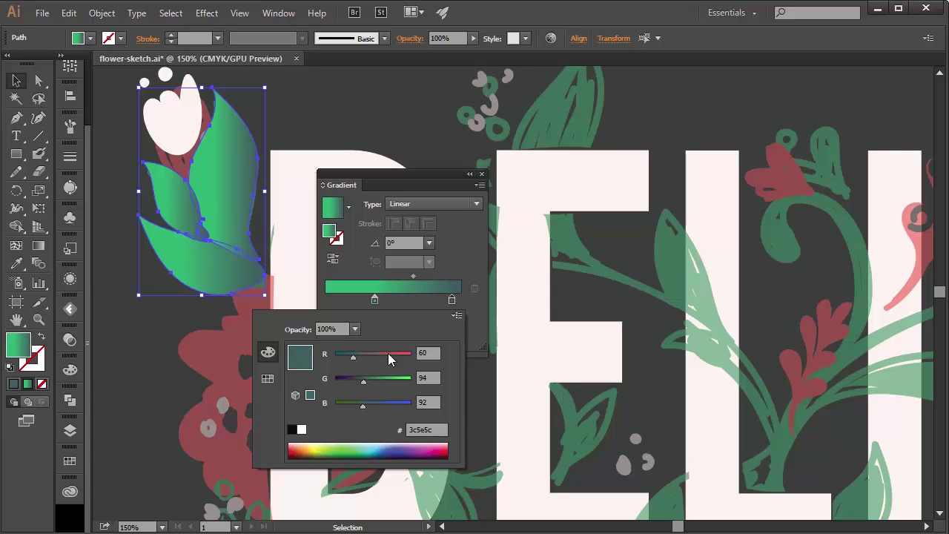
Move the two gradient stops to the ends of the ramp and shift the midpoint slightly past the centre.
{"action": "left_click", "coordinate": [450, 301]}
{"action": "left_click_drag", "start_coordinate": [449, 300], "coordinate": [462, 301]}
{"action": "left_click_drag", "start_coordinate": [374, 300], "coordinate": [325, 300]}
{"action": "left_click_drag", "start_coordinate": [393, 276], "coordinate": [417, 276]}
{"action": "left_click", "coordinate": [286, 113]}
Angle the tall leaf's gradient from its tip down to its base, at about -80.6°, and adjust its midpoint.
{"action": "left_click", "coordinate": [239, 179]}
{"action": "key", "text": "g"}
{"action": "left_click_drag", "start_coordinate": [212, 101], "coordinate": [239, 272]}
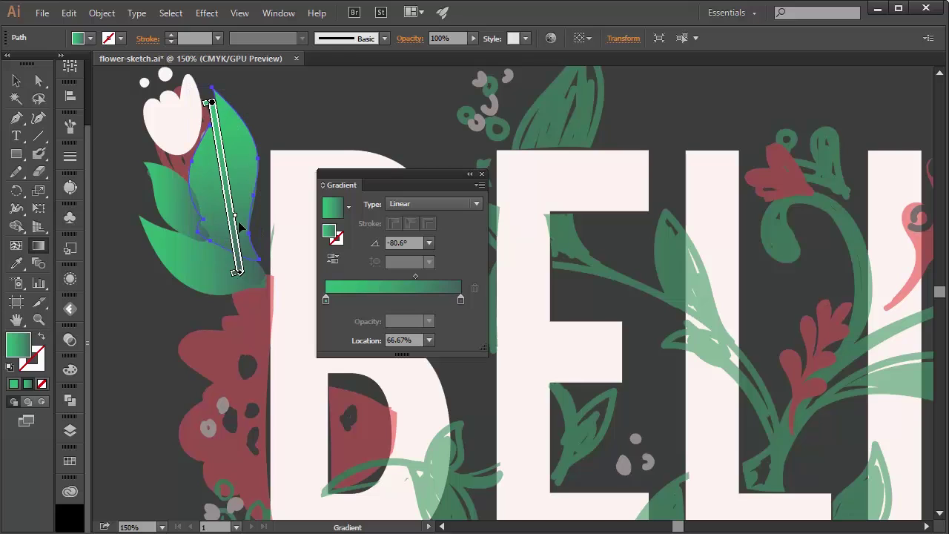
{"action": "left_click_drag", "start_coordinate": [235, 214], "coordinate": [237, 228]}
Angle the small middle leaf's gradient from its tip toward its base, at about -49.3°.
{"action": "left_click", "coordinate": [42, 80]}
{"action": "left_click", "coordinate": [121, 178]}
{"action": "left_click", "coordinate": [184, 209]}
{"action": "key", "text": "g"}
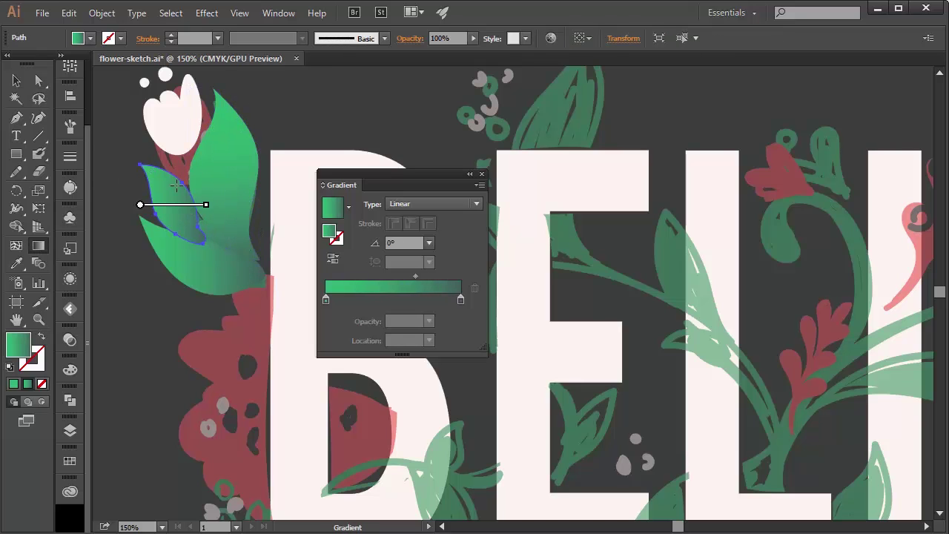
{"action": "left_click_drag", "start_coordinate": [154, 182], "coordinate": [224, 262]}
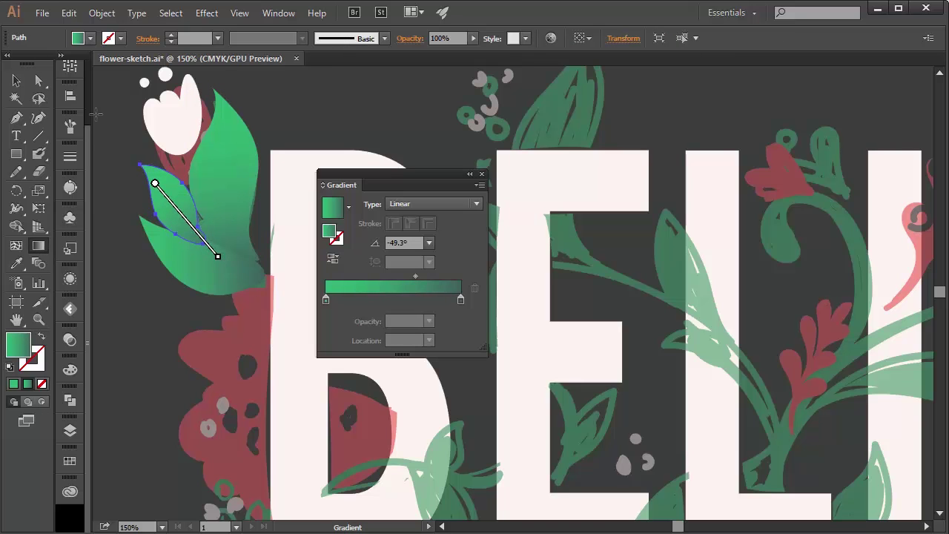
Rearrange the stacking order of the traced shapes in the layer list.
{"action": "key", "text": "a"}
{"action": "left_click", "coordinate": [69, 430]}
{"action": "left_click", "coordinate": [204, 279]}
{"action": "left_click", "coordinate": [138, 401]}
{"action": "left_click_drag", "start_coordinate": [272, 423], "coordinate": [271, 450]}
{"action": "left_click_drag", "start_coordinate": [222, 465], "coordinate": [226, 445]}
{"action": "left_click", "coordinate": [232, 367]}
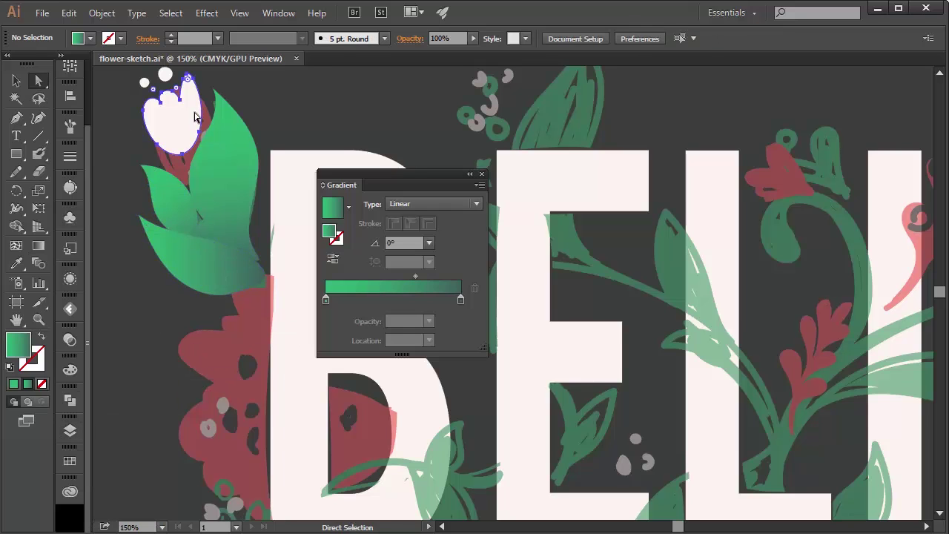
Select the tulip bloom and its small dots and fill them with the red sampled from the flower sketch.
{"action": "left_click", "coordinate": [190, 125]}
{"action": "left_click_drag", "start_coordinate": [190, 124], "coordinate": [196, 170]}
{"action": "left_click", "coordinate": [170, 121], "text": "shift"}
{"action": "left_click", "coordinate": [152, 103], "text": "shift"}
{"action": "left_click", "coordinate": [150, 128], "text": "shift"}
{"action": "left_click", "coordinate": [17, 264]}
{"action": "left_click", "coordinate": [259, 370]}
Give the tulip bloom a linear gradient built from its red fill color.
{"action": "left_click", "coordinate": [17, 80]}
{"action": "left_click", "coordinate": [276, 97]}
{"action": "left_click", "coordinate": [186, 171]}
{"action": "left_click_drag", "start_coordinate": [19, 343], "coordinate": [398, 297]}
{"action": "left_click_drag", "start_coordinate": [462, 300], "coordinate": [460, 341]}
{"action": "left_click", "coordinate": [450, 300]}
{"action": "left_click_drag", "start_coordinate": [325, 300], "coordinate": [328, 341]}
{"action": "left_click", "coordinate": [450, 301]}
{"action": "double_click", "coordinate": [449, 301]}
{"action": "left_click", "coordinate": [504, 309]}
{"action": "left_click", "coordinate": [522, 337]}
Select only the tulip bloom and lighten its gradient's end stop to a salmon tone using RGB values.
{"action": "left_click", "coordinate": [161, 79]}
{"action": "left_click", "coordinate": [152, 103], "text": "shift"}
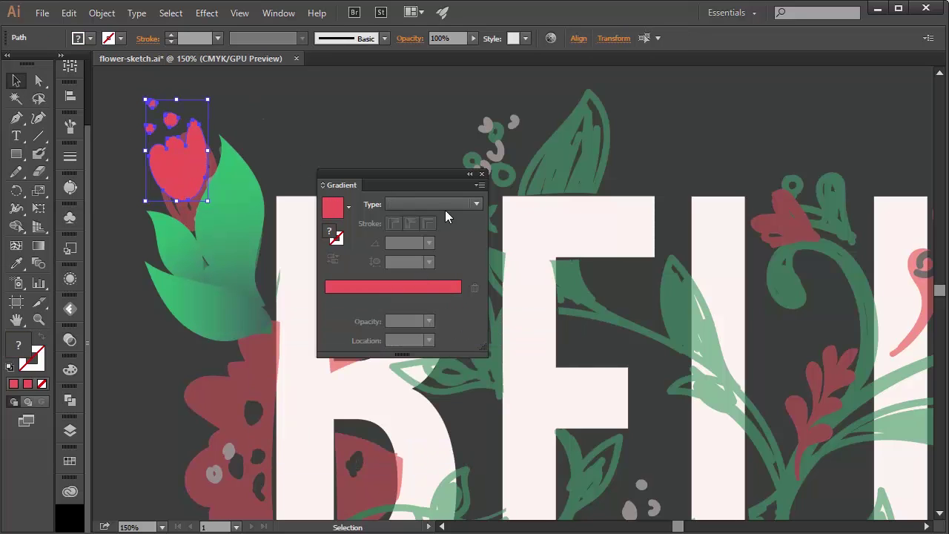
{"action": "left_click", "coordinate": [131, 294]}
{"action": "left_click", "coordinate": [182, 190]}
{"action": "double_click", "coordinate": [450, 301]}
{"action": "left_click", "coordinate": [457, 317]}
{"action": "left_click", "coordinate": [497, 335]}
{"action": "left_click", "coordinate": [369, 380]}
{"action": "left_click", "coordinate": [368, 401]}
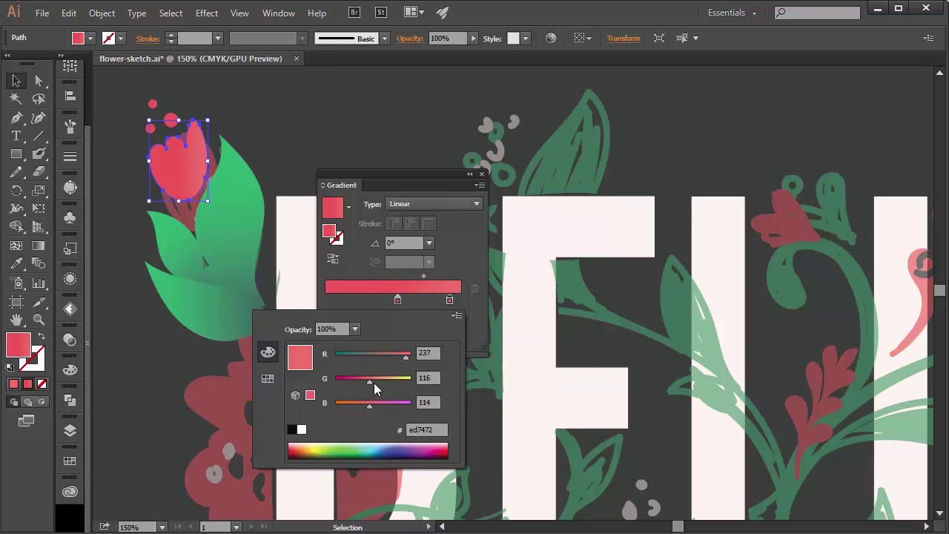
{"action": "left_click", "coordinate": [377, 378]}
{"action": "left_click_drag", "start_coordinate": [407, 358], "coordinate": [412, 360]}
Spread the tulip gradient's stops to both ends of the ramp and adjust the midpoint.
{"action": "left_click_drag", "start_coordinate": [450, 300], "coordinate": [463, 301]}
{"action": "left_click_drag", "start_coordinate": [398, 300], "coordinate": [325, 301]}
{"action": "left_click_drag", "start_coordinate": [394, 277], "coordinate": [397, 277]}
{"action": "key", "text": "g"}
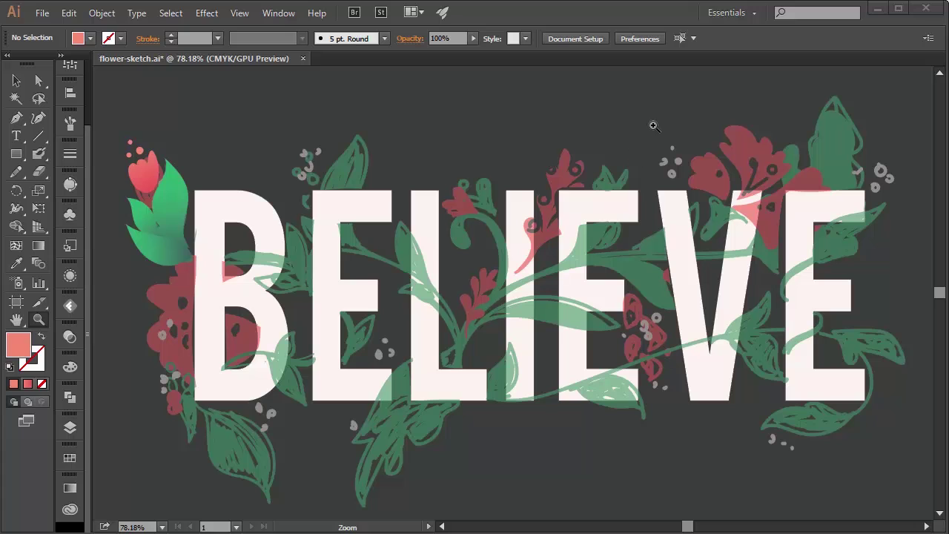
Sample the leaves' green gradient and trace the leaves around the lower part of the B with the Pencil tool.
{"action": "left_click", "coordinate": [18, 263]}
{"action": "left_click", "coordinate": [167, 211]}
{"action": "left_click", "coordinate": [16, 173]}
{"action": "mouse_move", "coordinate": [195, 386]}
{"action": "left_mouse_down"}
{"action": "mouse_move", "coordinate": [187, 438]}
{"action": "mouse_move", "coordinate": [213, 398]}
{"action": "left_mouse_up"}
{"action": "mouse_move", "coordinate": [273, 487]}
{"action": "left_mouse_down"}
{"action": "mouse_move", "coordinate": [266, 450]}
{"action": "mouse_move", "coordinate": [241, 406]}
{"action": "mouse_move", "coordinate": [214, 382]}
{"action": "left_mouse_up"}
{"action": "mouse_move", "coordinate": [273, 356]}
{"action": "left_mouse_down"}
{"action": "mouse_move", "coordinate": [309, 398]}
{"action": "mouse_move", "coordinate": [280, 347]}
{"action": "left_mouse_up"}
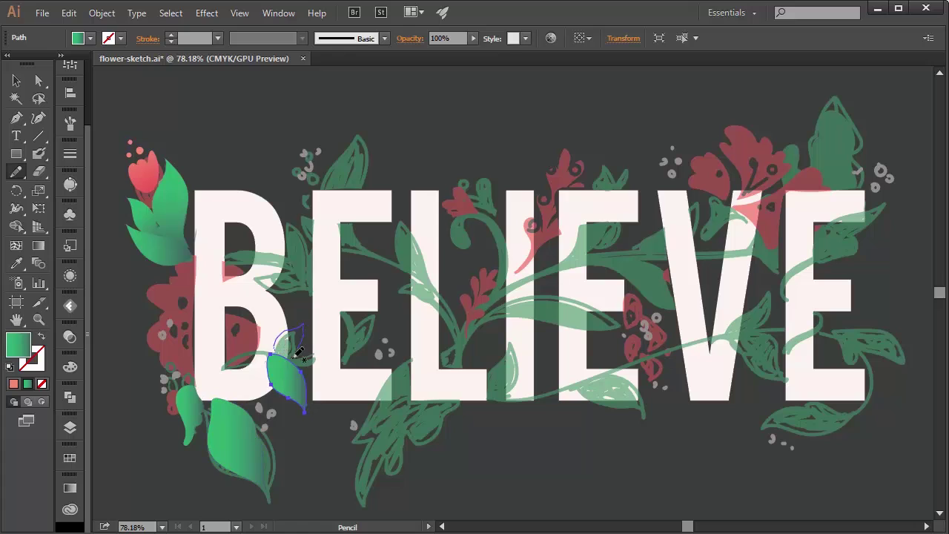
Trace the leaves around the first E, the large foliage below the L and the long curved leaf across the I.
{"action": "mouse_move", "coordinate": [302, 270]}
{"action": "left_mouse_down"}
{"action": "mouse_move", "coordinate": [255, 276]}
{"action": "mouse_move", "coordinate": [318, 277]}
{"action": "mouse_move", "coordinate": [322, 293]}
{"action": "mouse_move", "coordinate": [301, 256]}
{"action": "mouse_move", "coordinate": [319, 237]}
{"action": "mouse_move", "coordinate": [321, 283]}
{"action": "left_mouse_up"}
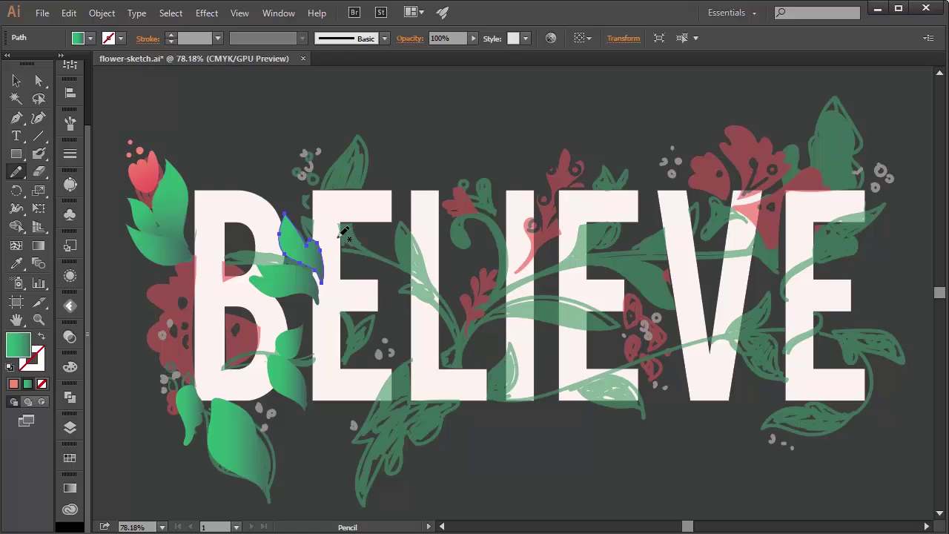
{"action": "mouse_move", "coordinate": [343, 233]}
{"action": "left_mouse_down"}
{"action": "mouse_move", "coordinate": [326, 208]}
{"action": "mouse_move", "coordinate": [330, 171]}
{"action": "mouse_move", "coordinate": [378, 182]}
{"action": "mouse_move", "coordinate": [369, 252]}
{"action": "left_mouse_up"}
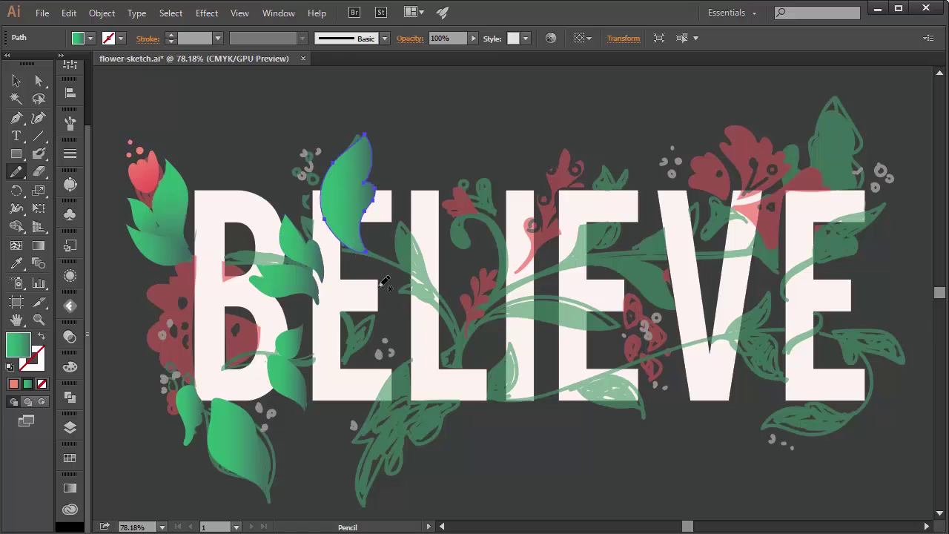
{"action": "mouse_move", "coordinate": [452, 356]}
{"action": "left_mouse_down"}
{"action": "mouse_move", "coordinate": [377, 436]}
{"action": "mouse_move", "coordinate": [397, 471]}
{"action": "mouse_move", "coordinate": [457, 406]}
{"action": "mouse_move", "coordinate": [464, 365]}
{"action": "mouse_move", "coordinate": [515, 341]}
{"action": "mouse_move", "coordinate": [475, 394]}
{"action": "left_mouse_up"}
{"action": "mouse_move", "coordinate": [577, 374]}
{"action": "left_mouse_down"}
{"action": "mouse_move", "coordinate": [576, 394]}
{"action": "mouse_move", "coordinate": [577, 374]}
{"action": "left_mouse_up"}
{"action": "mouse_move", "coordinate": [465, 377]}
{"action": "left_mouse_down"}
{"action": "mouse_move", "coordinate": [607, 327]}
{"action": "mouse_move", "coordinate": [465, 370]}
{"action": "left_mouse_up"}
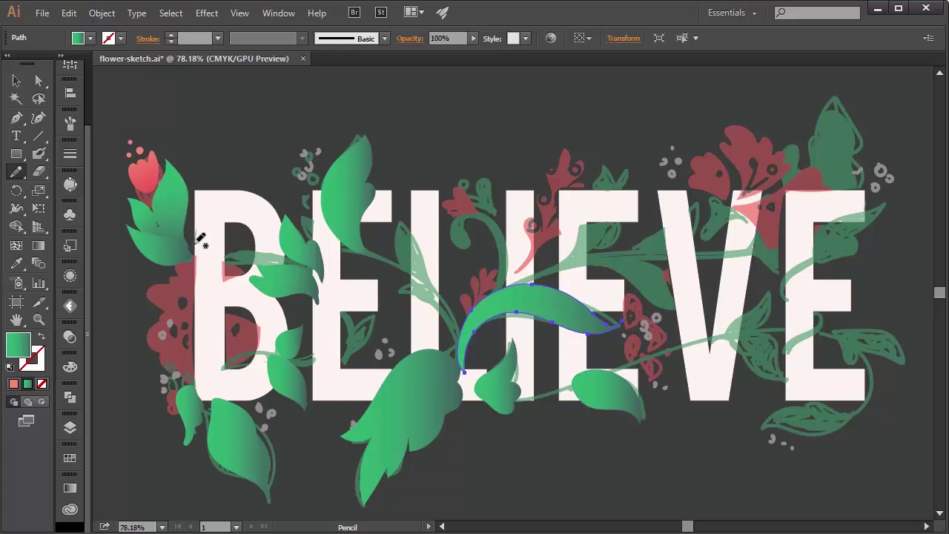
Trace more leaves and stems around the B, first E and L with the Pencil tool.
{"action": "mouse_move", "coordinate": [216, 389]}
{"action": "left_mouse_down"}
{"action": "mouse_move", "coordinate": [326, 364]}
{"action": "mouse_move", "coordinate": [308, 258]}
{"action": "mouse_move", "coordinate": [187, 233]}
{"action": "mouse_move", "coordinate": [353, 296]}
{"action": "mouse_move", "coordinate": [213, 382]}
{"action": "left_mouse_up"}
{"action": "mouse_move", "coordinate": [350, 364]}
{"action": "left_mouse_down"}
{"action": "mouse_move", "coordinate": [346, 354]}
{"action": "mouse_move", "coordinate": [335, 362]}
{"action": "mouse_move", "coordinate": [345, 355]}
{"action": "left_mouse_up"}
{"action": "left_click_drag", "start_coordinate": [448, 370], "coordinate": [351, 208]}
{"action": "mouse_move", "coordinate": [419, 369]}
{"action": "left_mouse_down"}
{"action": "mouse_move", "coordinate": [399, 303]}
{"action": "mouse_move", "coordinate": [422, 370]}
{"action": "left_mouse_up"}
{"action": "key", "text": "ctrl+shift+a"}
{"action": "left_click_drag", "start_coordinate": [444, 287], "coordinate": [432, 259]}
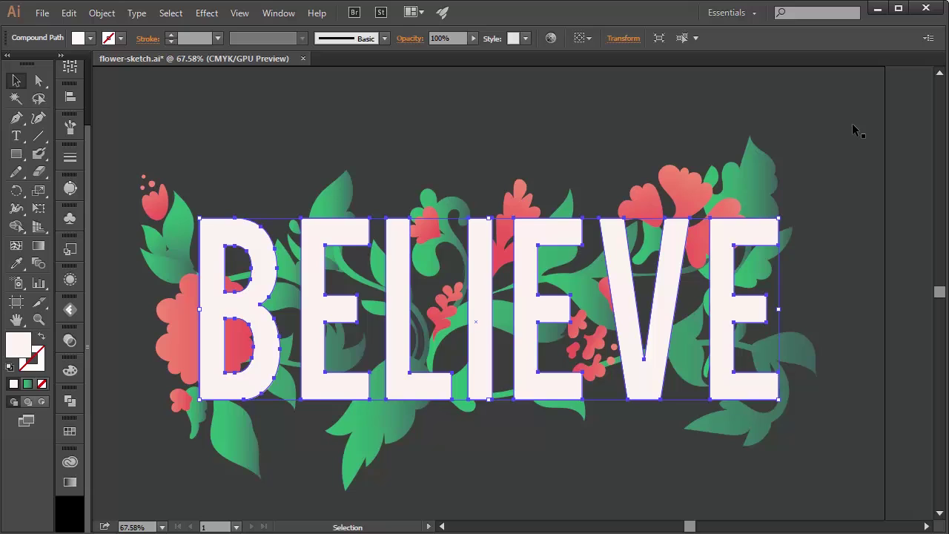
Send the dark background rectangle to the back of the stacking order.
{"action": "left_click", "coordinate": [842, 194]}
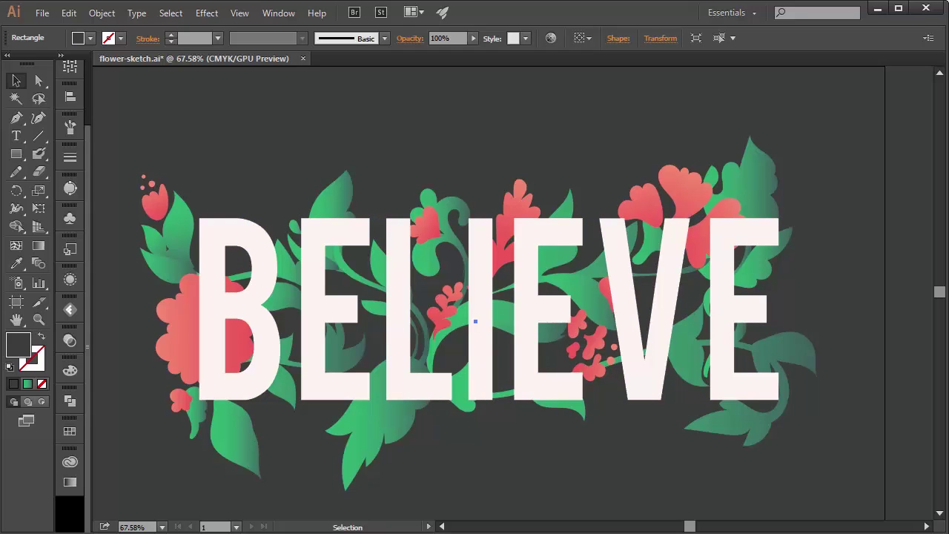
{"action": "key", "text": "ctrl+shift+["}
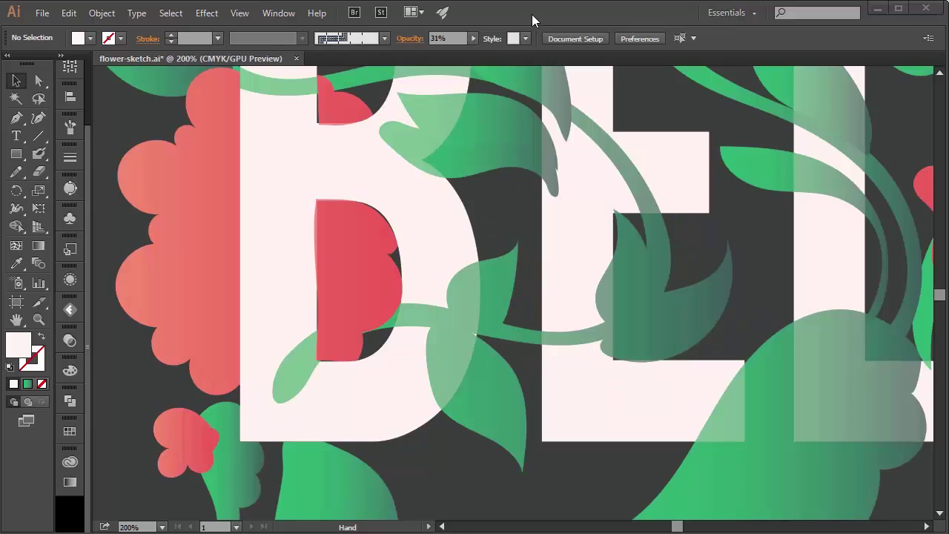
Merge the leaf tip overlapping the lower part of the B into the letter with Shape Builder.
{"action": "left_click", "coordinate": [297, 363]}
{"action": "left_click", "coordinate": [519, 334], "text": "shift"}
{"action": "left_click", "coordinate": [16, 226]}
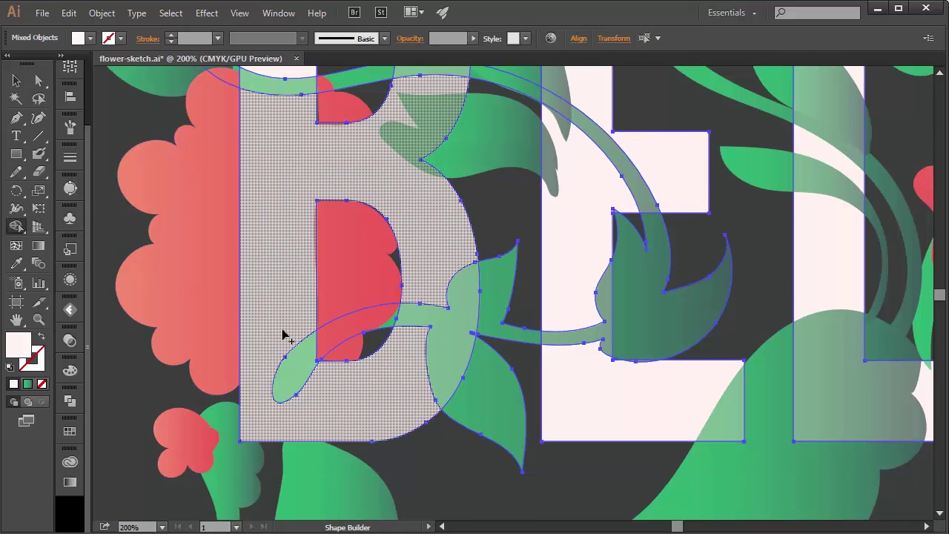
{"action": "left_click", "coordinate": [296, 373]}
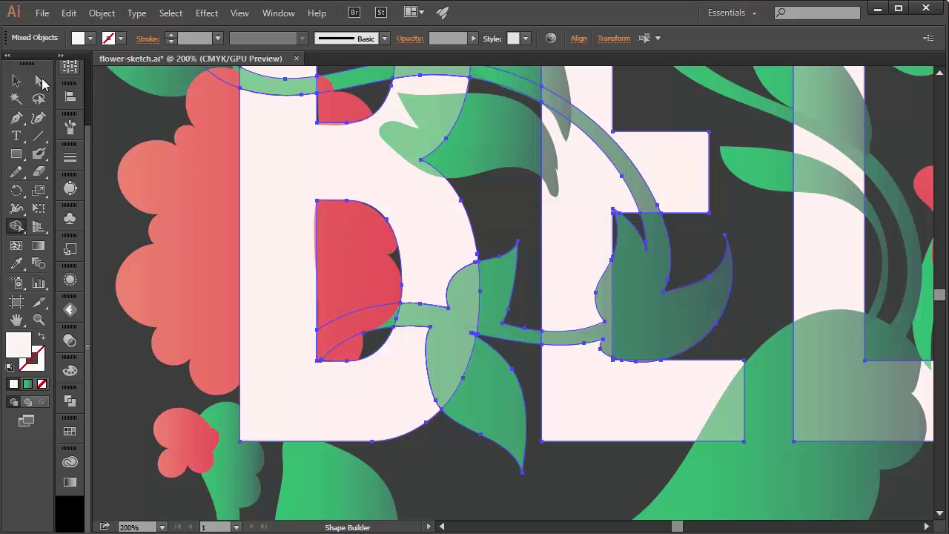
{"action": "left_click", "coordinate": [17, 80]}
{"action": "left_click", "coordinate": [501, 216]}
Merge the parts of the stem and leaf overlapping the lower half of the first E into the letter with Shape Builder.
{"action": "key", "text": "space"}
{"action": "left_click_drag", "start_coordinate": [595, 375], "coordinate": [508, 386]}
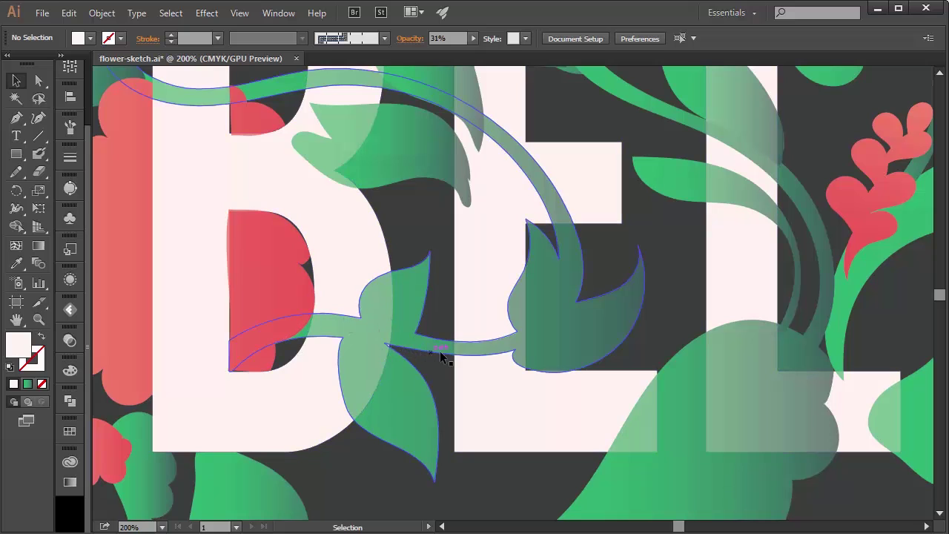
{"action": "left_click", "coordinate": [473, 325]}
{"action": "left_click", "coordinate": [526, 341], "text": "shift"}
{"action": "left_click", "coordinate": [515, 370], "text": "shift"}
{"action": "left_click", "coordinate": [518, 402], "text": "shift"}
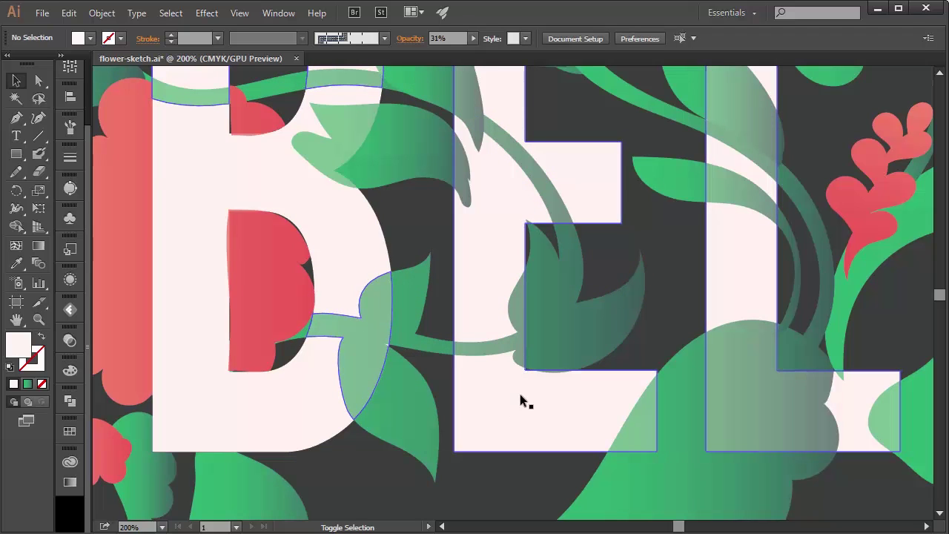
{"action": "left_click", "coordinate": [486, 401]}
{"action": "left_click", "coordinate": [443, 346], "text": "shift"}
{"action": "left_click", "coordinate": [248, 293], "text": "shift"}
{"action": "left_click", "coordinate": [18, 225]}
{"action": "left_click_drag", "start_coordinate": [504, 273], "coordinate": [509, 378]}
{"action": "key", "text": "v"}
{"action": "left_click", "coordinate": [667, 218]}
Select the leaves at the B's waist with the letter and merge their overlapping parts into the B with Shape Builder.
{"action": "key", "text": "space"}
{"action": "left_click_drag", "start_coordinate": [592, 191], "coordinate": [542, 393]}
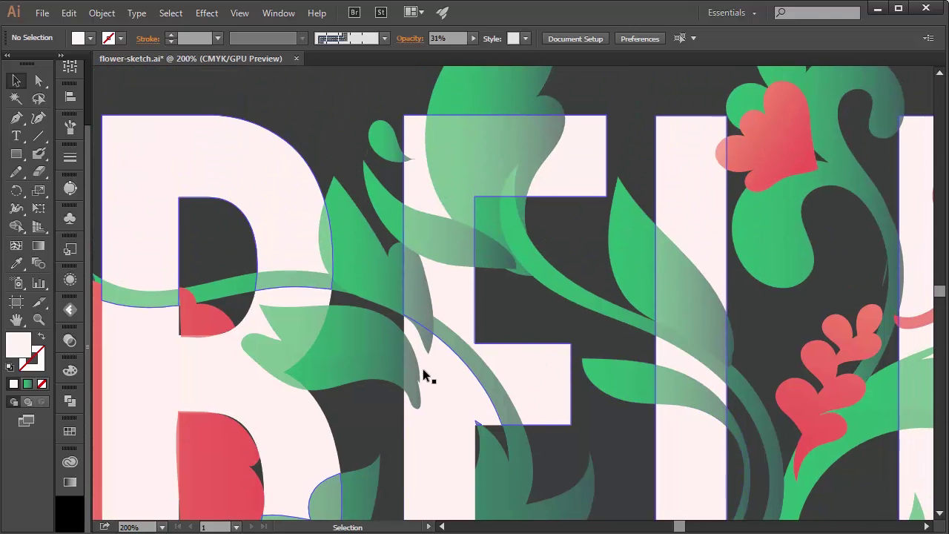
{"action": "left_click", "coordinate": [357, 371]}
{"action": "left_click", "coordinate": [303, 247], "text": "shift"}
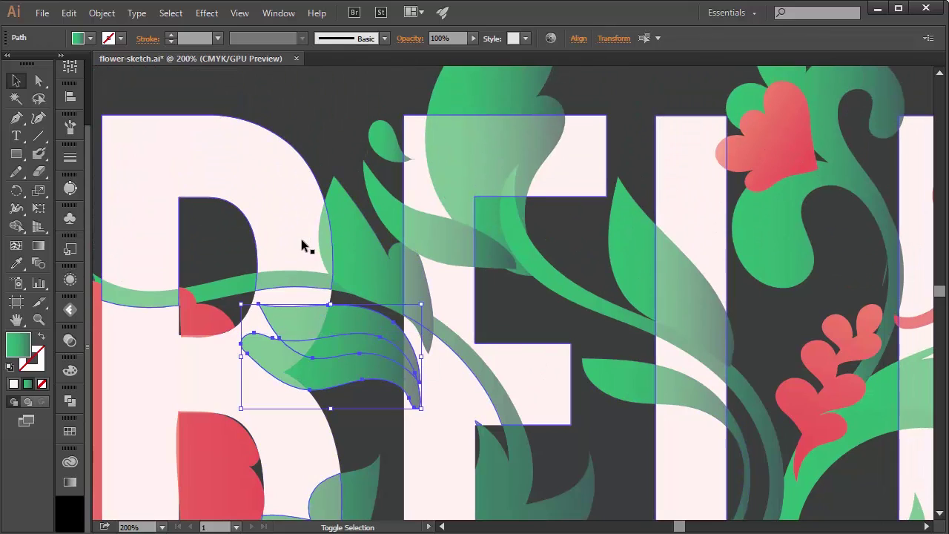
{"action": "left_click", "coordinate": [308, 304], "text": "shift"}
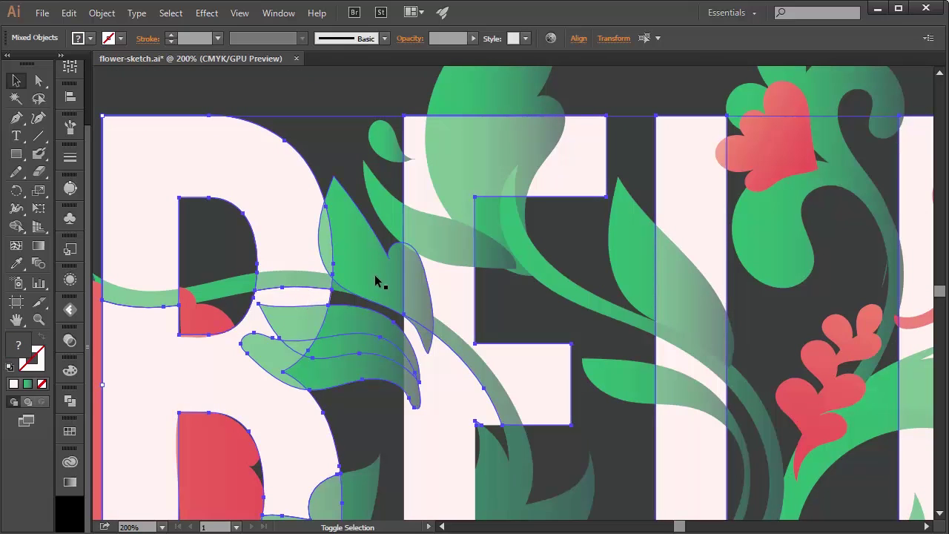
{"action": "left_click", "coordinate": [454, 300], "text": "shift"}
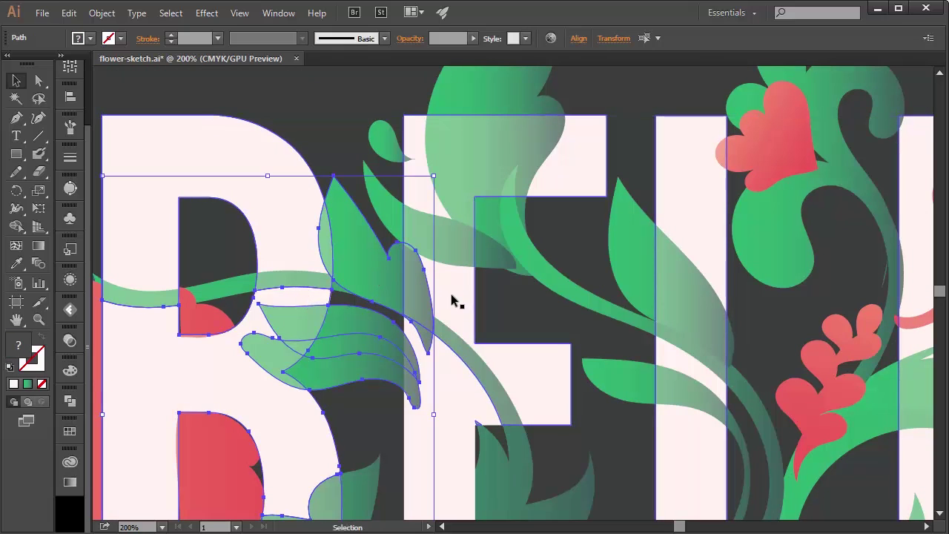
{"action": "left_click", "coordinate": [17, 226]}
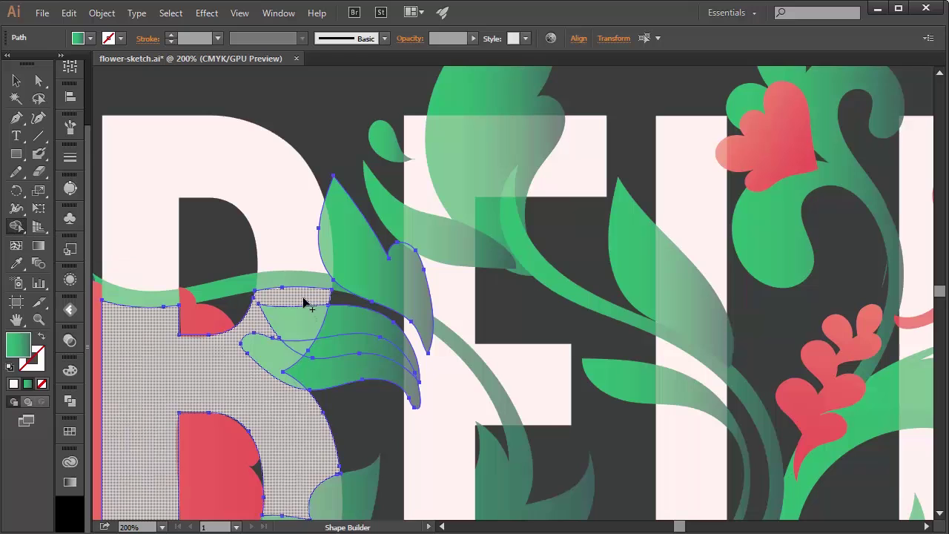
{"action": "left_click_drag", "start_coordinate": [302, 313], "coordinate": [286, 356]}
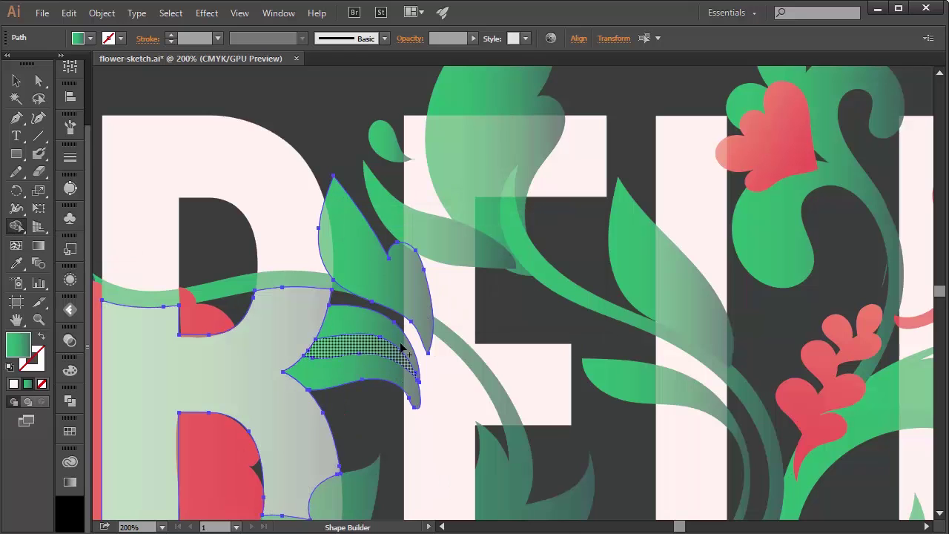
Restore the plain lettering fill on the merged lower part of the B by sampling its upper part.
{"action": "key", "text": "a"}
{"action": "left_click", "coordinate": [191, 81]}
{"action": "left_click", "coordinate": [263, 358]}
{"action": "left_click", "coordinate": [20, 266]}
{"action": "left_click", "coordinate": [145, 157]}
{"action": "left_click", "coordinate": [39, 81]}
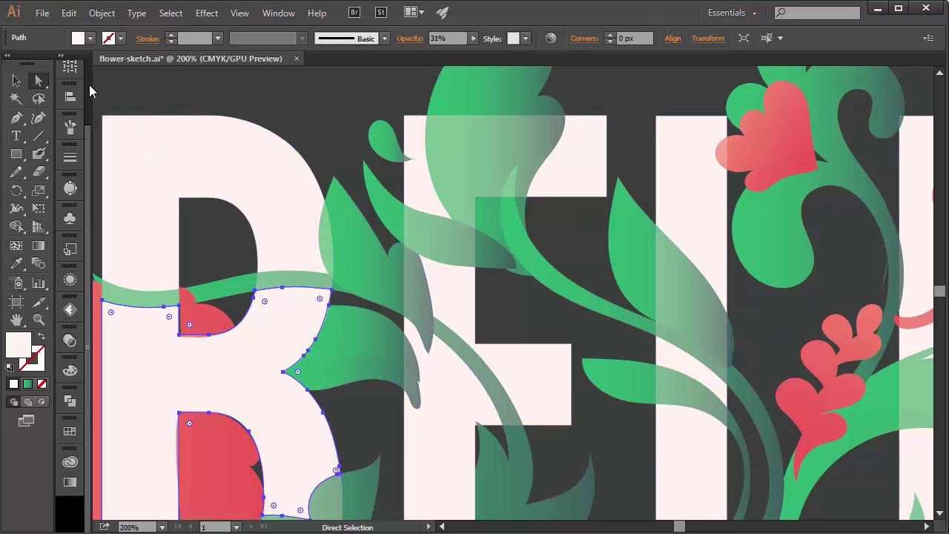
{"action": "left_click", "coordinate": [155, 87]}
Replace the curled stem on the last E with a longer winding stem drawn around the letter with the Pencil tool.
{"action": "left_click_drag", "start_coordinate": [506, 248], "coordinate": [410, 232]}
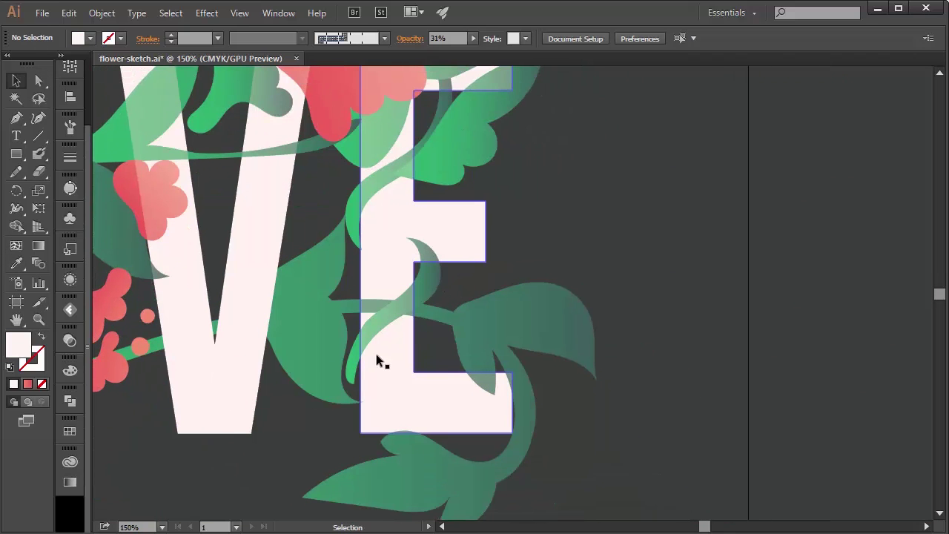
{"action": "left_click", "coordinate": [360, 362]}
{"action": "key", "text": "ctrl+shift+a"}
{"action": "left_click", "coordinate": [16, 172]}
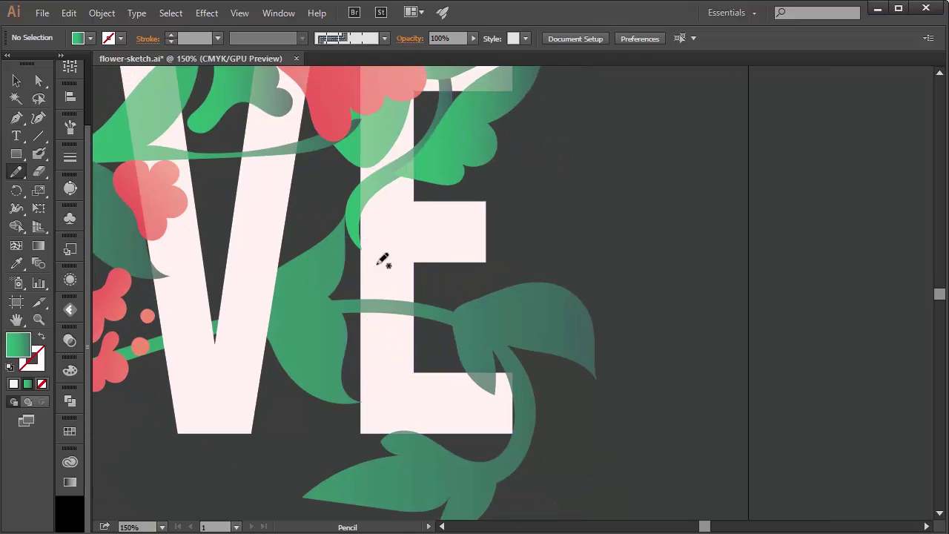
{"action": "mouse_move", "coordinate": [362, 217]}
{"action": "left_mouse_down"}
{"action": "mouse_move", "coordinate": [377, 249]}
{"action": "mouse_move", "coordinate": [458, 307]}
{"action": "mouse_move", "coordinate": [368, 389]}
{"action": "mouse_move", "coordinate": [361, 428]}
{"action": "left_mouse_up"}
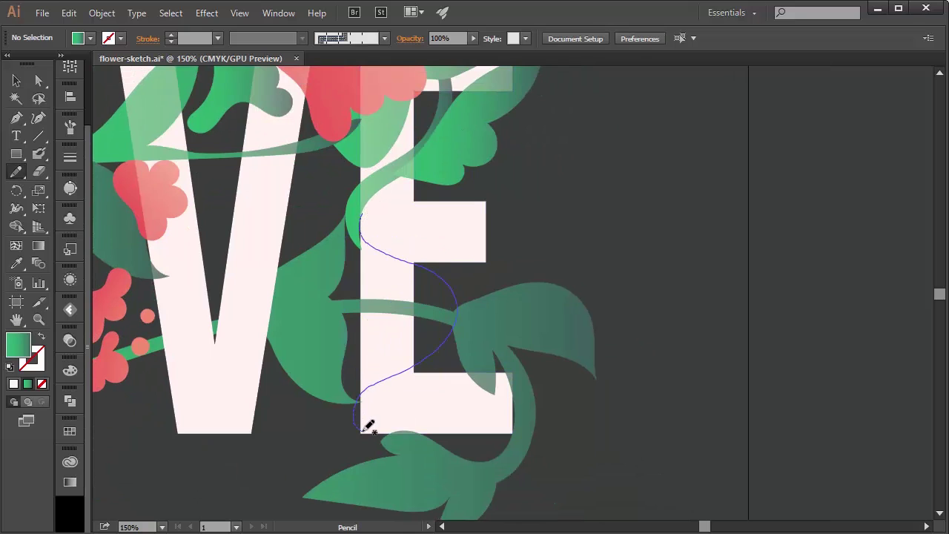
{"action": "left_click", "coordinate": [396, 215], "text": "ctrl"}
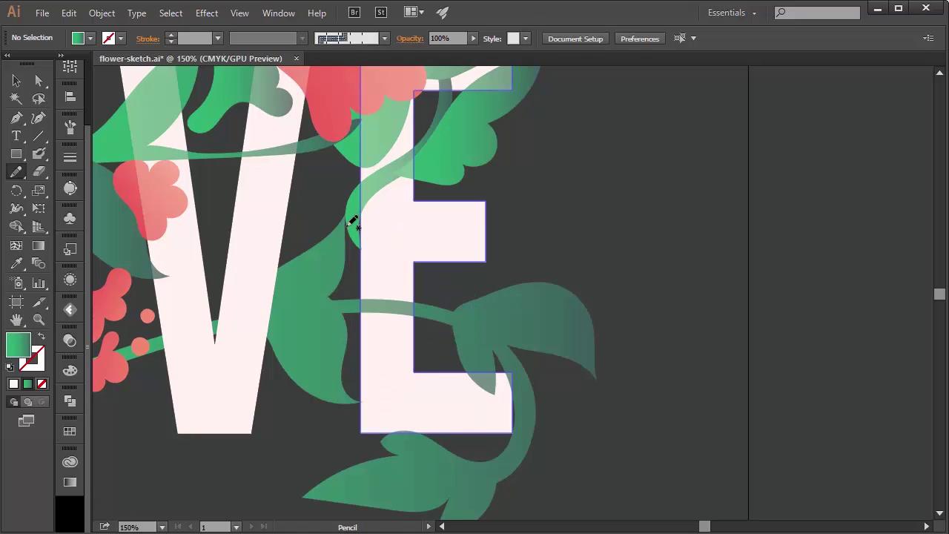
{"action": "mouse_move", "coordinate": [369, 246]}
{"action": "left_mouse_down"}
{"action": "mouse_move", "coordinate": [425, 279]}
{"action": "mouse_move", "coordinate": [410, 344]}
{"action": "mouse_move", "coordinate": [347, 377]}
{"action": "mouse_move", "coordinate": [376, 425]}
{"action": "left_mouse_up"}
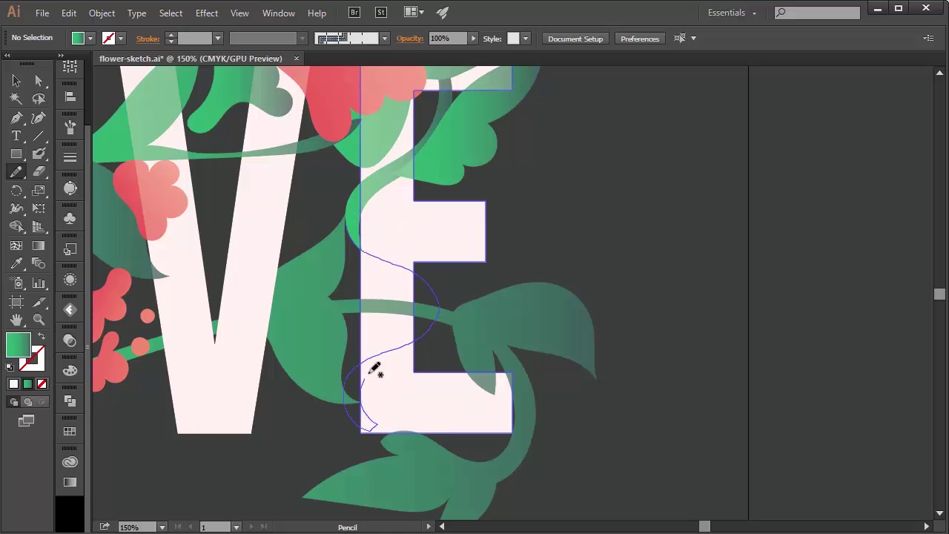
{"action": "mouse_move", "coordinate": [443, 339]}
{"action": "left_mouse_down"}
{"action": "mouse_move", "coordinate": [437, 272]}
{"action": "mouse_move", "coordinate": [368, 238]}
{"action": "mouse_move", "coordinate": [356, 215]}
{"action": "left_mouse_up"}
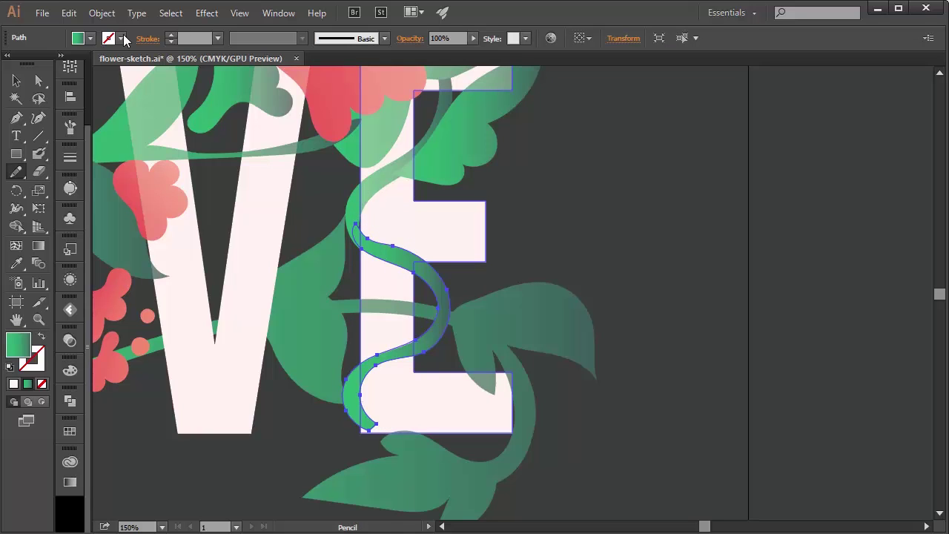
Unite the winding stem with the upper stem and scalloped leaf at the last E using Pathfinder.
{"action": "left_click", "coordinate": [39, 80]}
{"action": "left_click", "coordinate": [387, 204], "text": "shift"}
{"action": "left_click", "coordinate": [456, 273]}
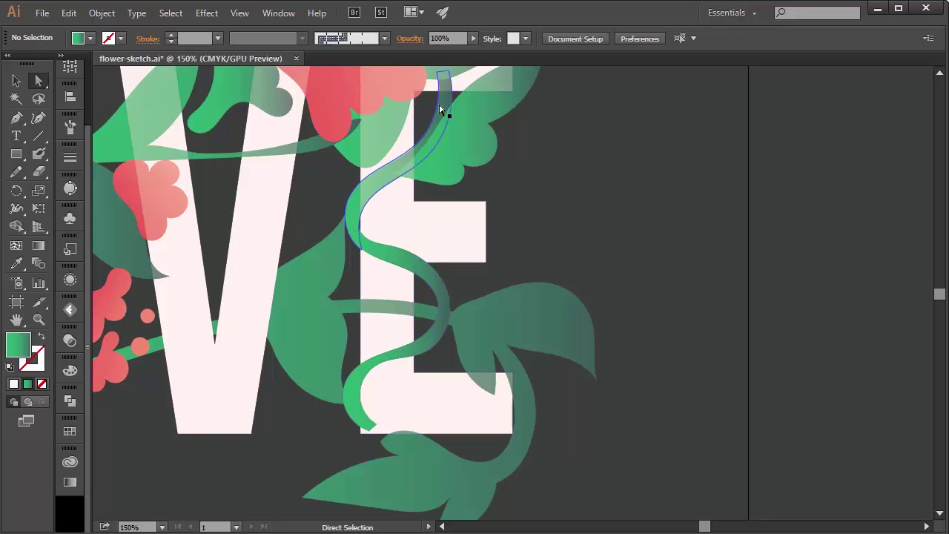
{"action": "left_click", "coordinate": [431, 178]}
{"action": "left_click", "coordinate": [369, 202], "text": "shift"}
{"action": "left_click", "coordinate": [368, 202], "text": "shift"}
{"action": "left_click", "coordinate": [355, 202], "text": "shift"}
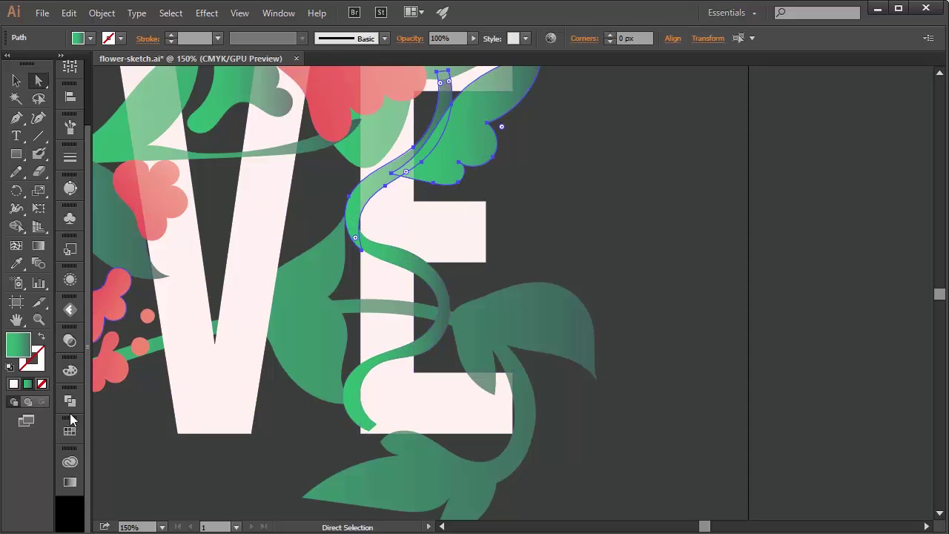
{"action": "left_click", "coordinate": [70, 401]}
{"action": "left_click", "coordinate": [413, 269], "text": "shift"}
{"action": "left_click", "coordinate": [105, 422]}
{"action": "left_click", "coordinate": [254, 391]}
{"action": "left_click", "coordinate": [271, 454]}
{"action": "left_click", "coordinate": [241, 423]}
{"action": "left_click", "coordinate": [236, 391]}
Redirect the green gradient along the united stem and leaf at the last E.
{"action": "left_click_drag", "start_coordinate": [469, 249], "coordinate": [419, 324]}
{"action": "left_click", "coordinate": [39, 246]}
{"action": "mouse_move", "coordinate": [319, 438]}
{"action": "left_mouse_down"}
{"action": "mouse_move", "coordinate": [394, 445]}
{"action": "mouse_move", "coordinate": [416, 138]}
{"action": "left_mouse_up"}
{"action": "mouse_move", "coordinate": [451, 123]}
{"action": "left_mouse_down"}
{"action": "mouse_move", "coordinate": [483, 209]}
{"action": "mouse_move", "coordinate": [318, 399]}
{"action": "left_mouse_up"}
Weave the united stem over and behind the last E by merging its overlapping regions with Shape Builder.
{"action": "key", "text": "a"}
{"action": "left_click", "coordinate": [375, 140], "text": "shift"}
{"action": "key", "text": "shift+m"}
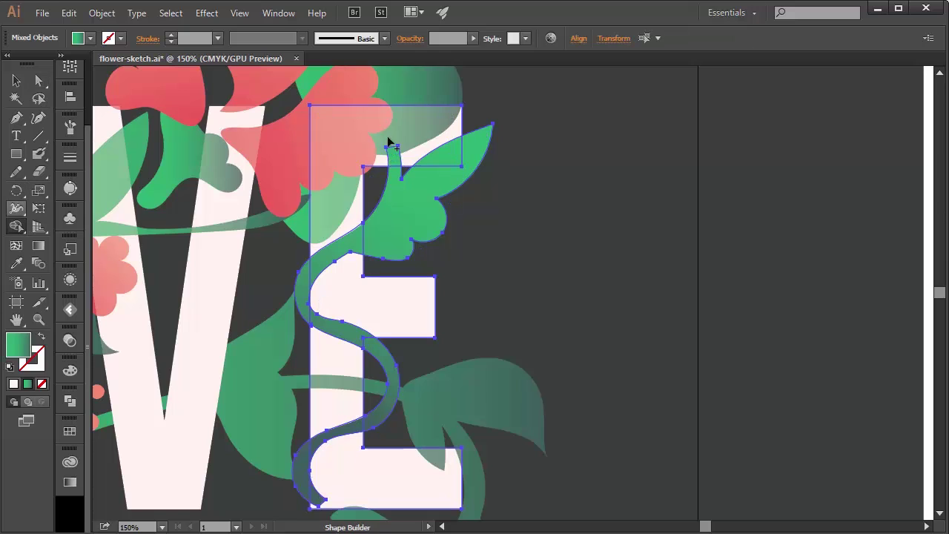
{"action": "left_click_drag", "start_coordinate": [399, 155], "coordinate": [481, 131]}
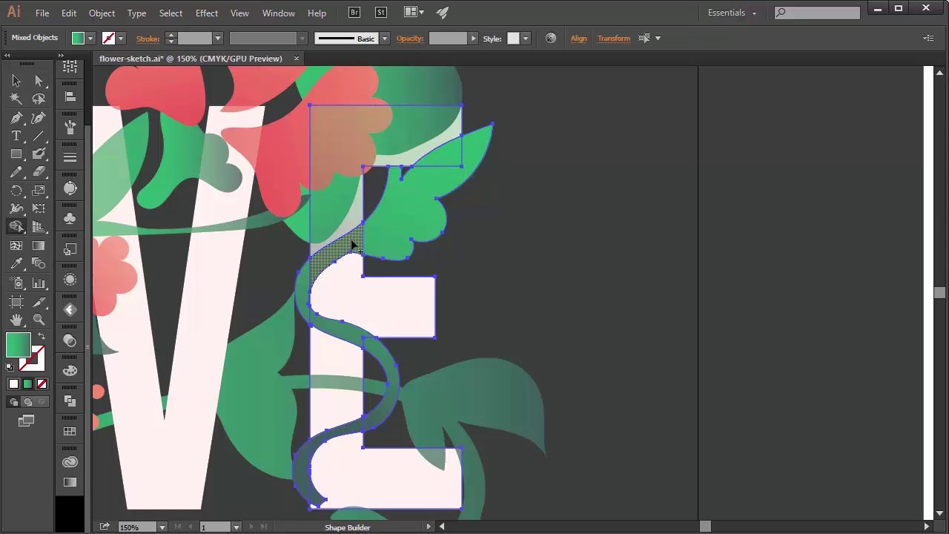
{"action": "left_click_drag", "start_coordinate": [337, 299], "coordinate": [336, 369]}
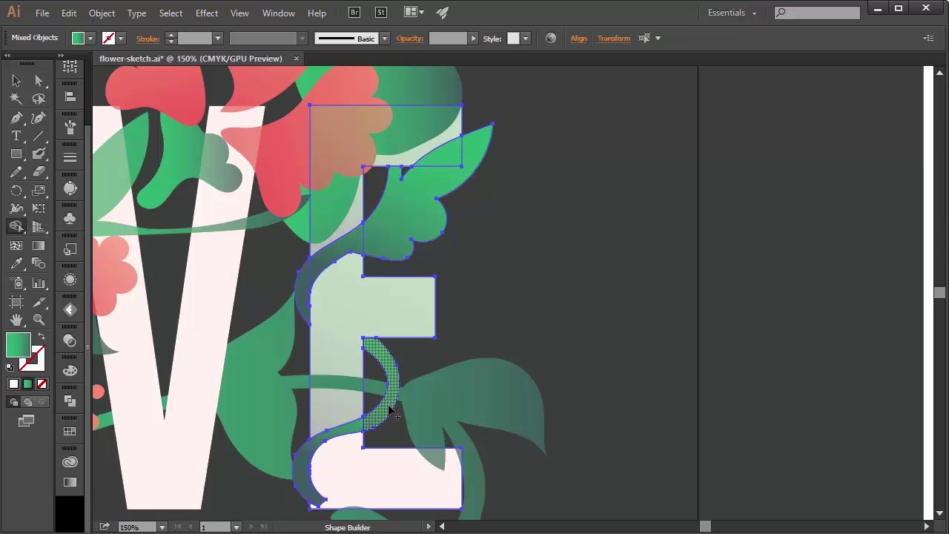
{"action": "mouse_move", "coordinate": [334, 438]}
{"action": "left_mouse_down"}
{"action": "mouse_move", "coordinate": [306, 468]}
{"action": "mouse_move", "coordinate": [322, 499]}
{"action": "left_mouse_up"}
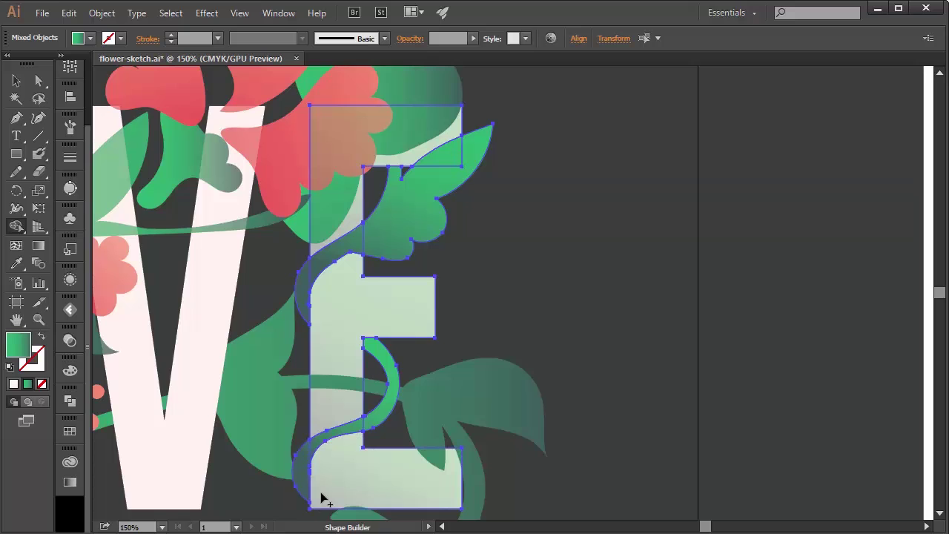
{"action": "left_click", "coordinate": [38, 81]}
{"action": "left_click", "coordinate": [307, 383]}
{"action": "left_click", "coordinate": [332, 332], "text": "shift"}
{"action": "left_click", "coordinate": [16, 227]}
{"action": "mouse_move", "coordinate": [339, 348]}
{"action": "left_mouse_down"}
{"action": "mouse_move", "coordinate": [338, 407]}
{"action": "mouse_move", "coordinate": [342, 397]}
{"action": "left_mouse_up"}
Sample the V's plain fill onto the middle section of the last E.
{"action": "left_click", "coordinate": [38, 80]}
{"action": "left_click", "coordinate": [517, 274]}
{"action": "left_click", "coordinate": [400, 307]}
{"action": "left_click", "coordinate": [16, 264]}
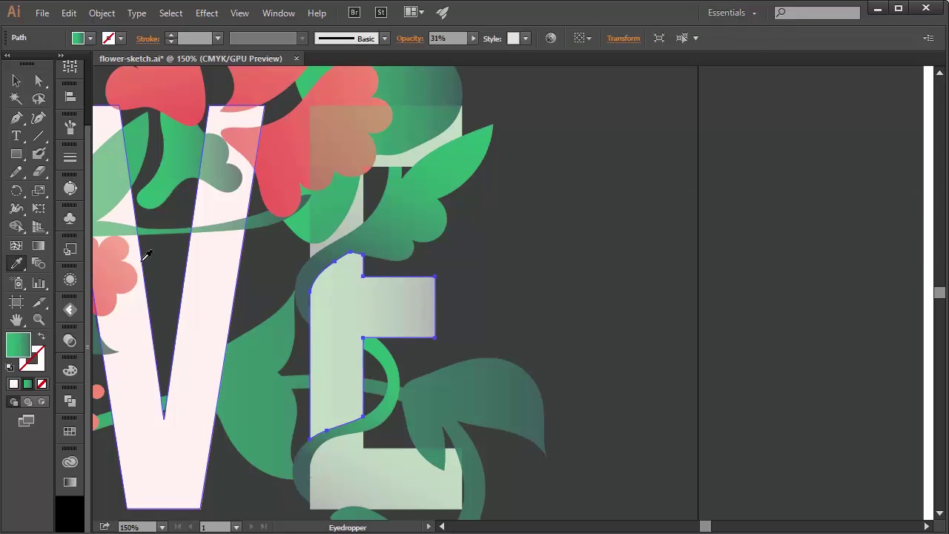
{"action": "left_click", "coordinate": [127, 319]}
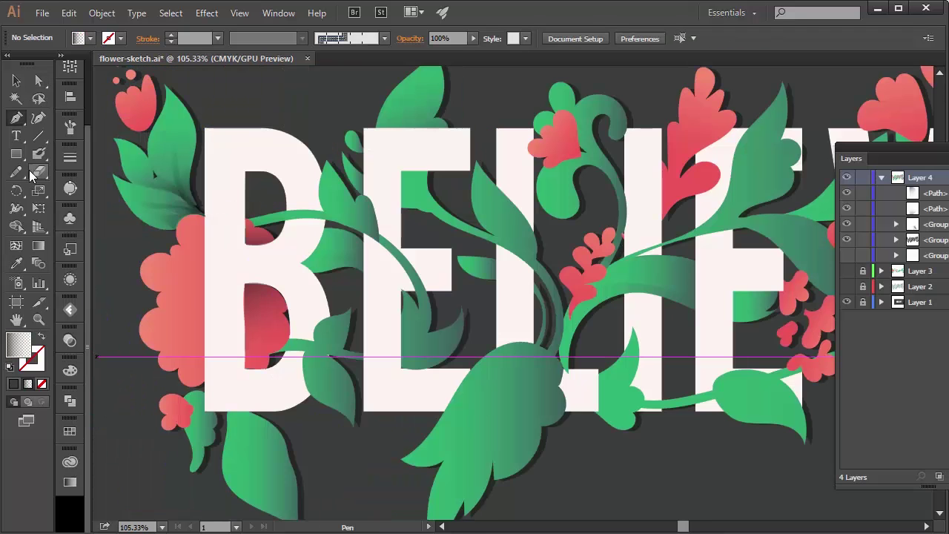
Draw shading shapes with the Pencil tool on the small scalloped leaf and the large leaf below the B.
{"action": "key", "text": "n"}
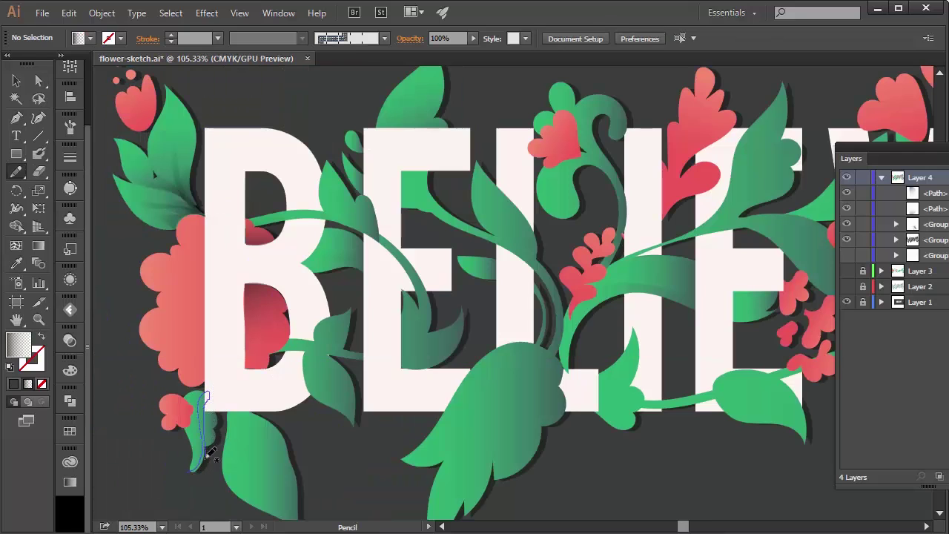
{"action": "left_click_drag", "start_coordinate": [211, 449], "coordinate": [193, 422]}
{"action": "key", "text": "ctrl+x"}
{"action": "left_click_drag", "start_coordinate": [207, 391], "coordinate": [207, 382]}
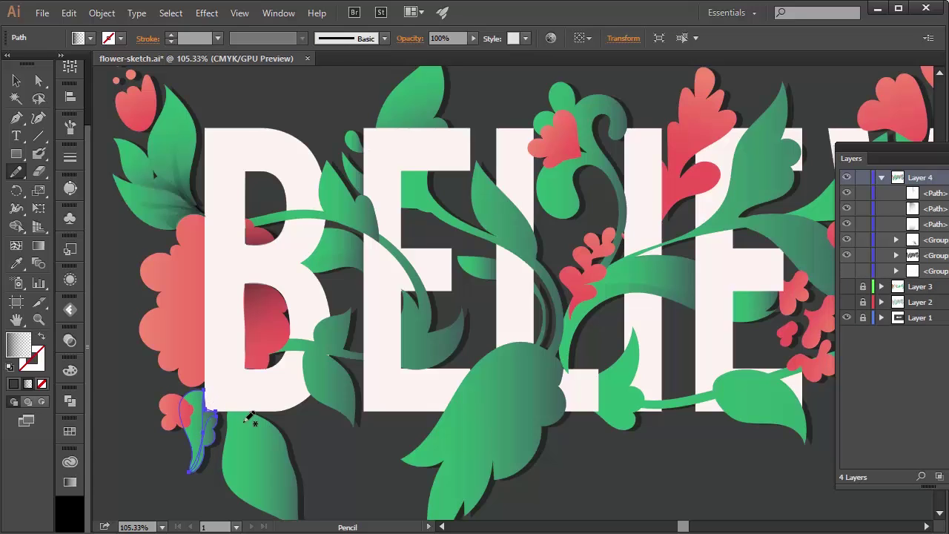
{"action": "left_click_drag", "start_coordinate": [286, 374], "coordinate": [253, 303]}
{"action": "left_click_drag", "start_coordinate": [199, 340], "coordinate": [243, 414]}
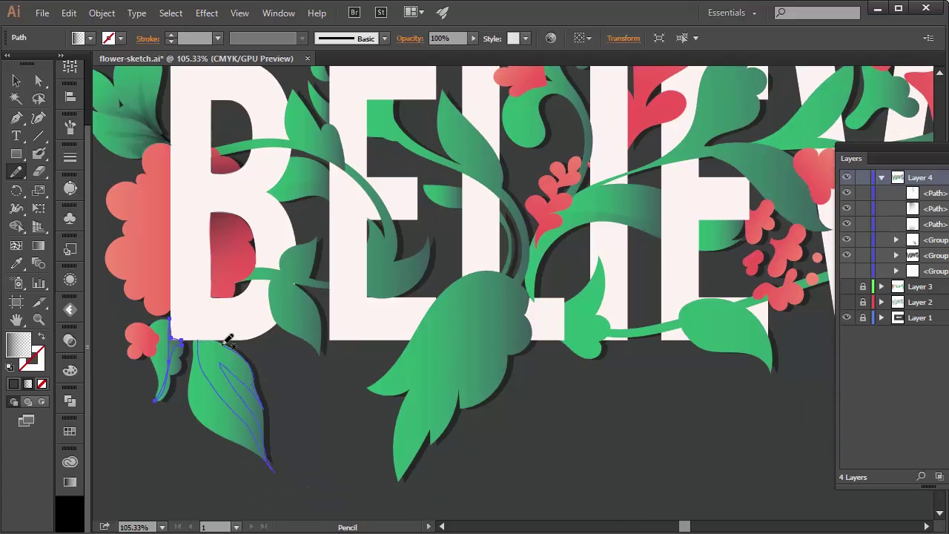
{"action": "left_click_drag", "start_coordinate": [206, 339], "coordinate": [196, 340]}
Select the shading shapes on both leaves below the B and run their gradient vertically away from the letter.
{"action": "left_click", "coordinate": [16, 81]}
{"action": "left_click", "coordinate": [173, 349], "text": "shift"}
{"action": "key", "text": "g"}
{"action": "mouse_move", "coordinate": [214, 247]}
{"action": "left_mouse_down"}
{"action": "mouse_move", "coordinate": [208, 445]}
{"action": "mouse_move", "coordinate": [210, 400]}
{"action": "left_mouse_up"}
{"action": "left_click_drag", "start_coordinate": [212, 350], "coordinate": [208, 361]}
{"action": "left_click_drag", "start_coordinate": [207, 413], "coordinate": [207, 397]}
{"action": "key", "text": "v"}
{"action": "left_click", "coordinate": [130, 382]}
Draw vein-like shading across the large leaf below the B, sample the upper-left leaves' shading gradient and run it down the leaf.
{"action": "key", "text": "n"}
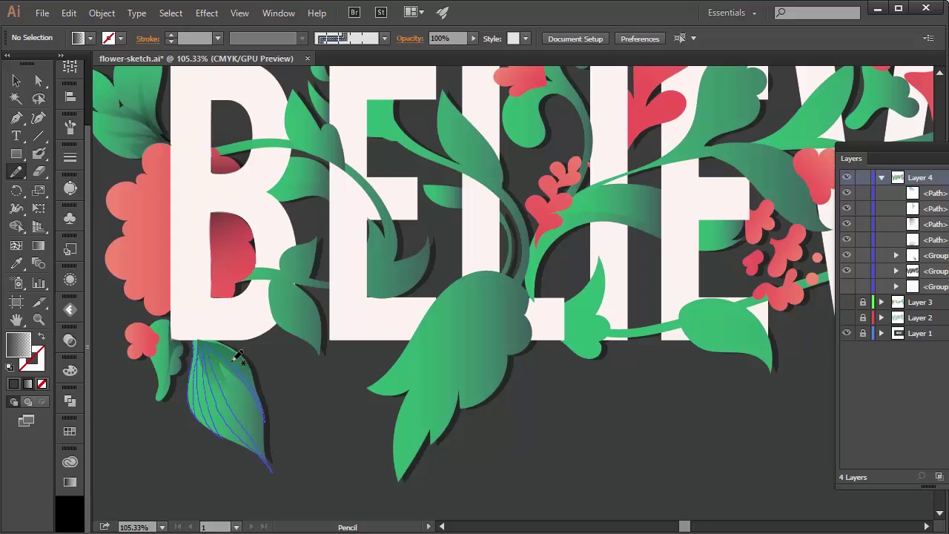
{"action": "left_click_drag", "start_coordinate": [197, 339], "coordinate": [192, 339]}
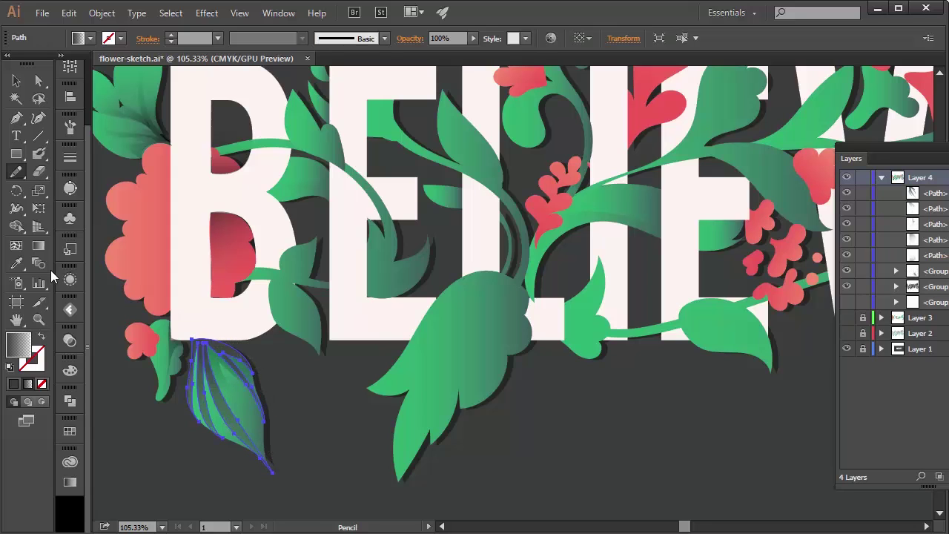
{"action": "left_click", "coordinate": [17, 264]}
{"action": "left_click", "coordinate": [156, 108]}
{"action": "key", "text": "g"}
{"action": "mouse_move", "coordinate": [167, 241]}
{"action": "left_mouse_down"}
{"action": "mouse_move", "coordinate": [237, 420]}
{"action": "mouse_move", "coordinate": [222, 404]}
{"action": "left_mouse_up"}
{"action": "left_click_drag", "start_coordinate": [207, 334], "coordinate": [205, 344]}
{"action": "left_click", "coordinate": [16, 80]}
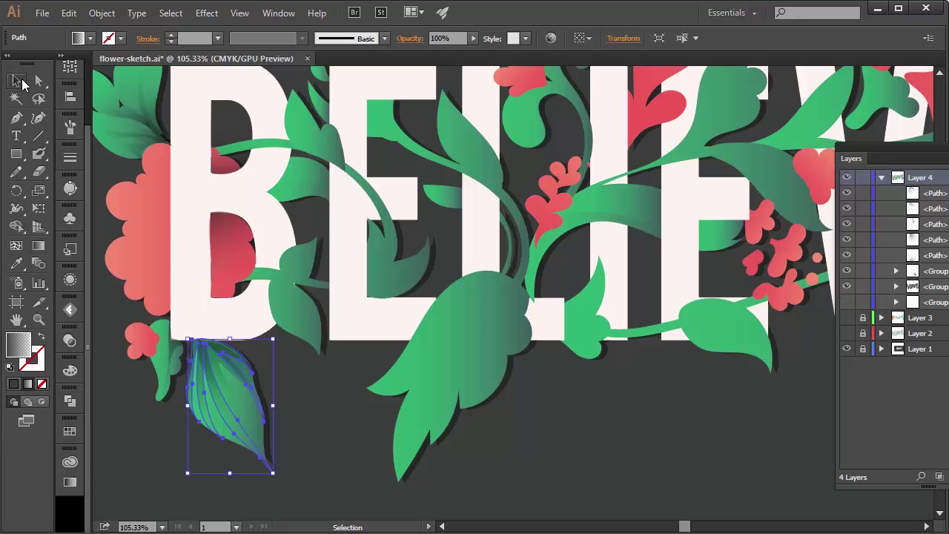
{"action": "left_click", "coordinate": [324, 390]}
Draw long vein-like shading shapes on the small scalloped leaf beside the small flower with the Pencil tool.
{"action": "key", "text": "b"}
{"action": "mouse_move", "coordinate": [333, 280]}
{"action": "left_mouse_down"}
{"action": "mouse_move", "coordinate": [359, 373]}
{"action": "mouse_move", "coordinate": [374, 337]}
{"action": "left_mouse_up"}
{"action": "key", "text": "a"}
{"action": "key", "text": "z"}
{"action": "left_click", "coordinate": [391, 404]}
{"action": "left_click", "coordinate": [403, 304]}
{"action": "key", "text": "n"}
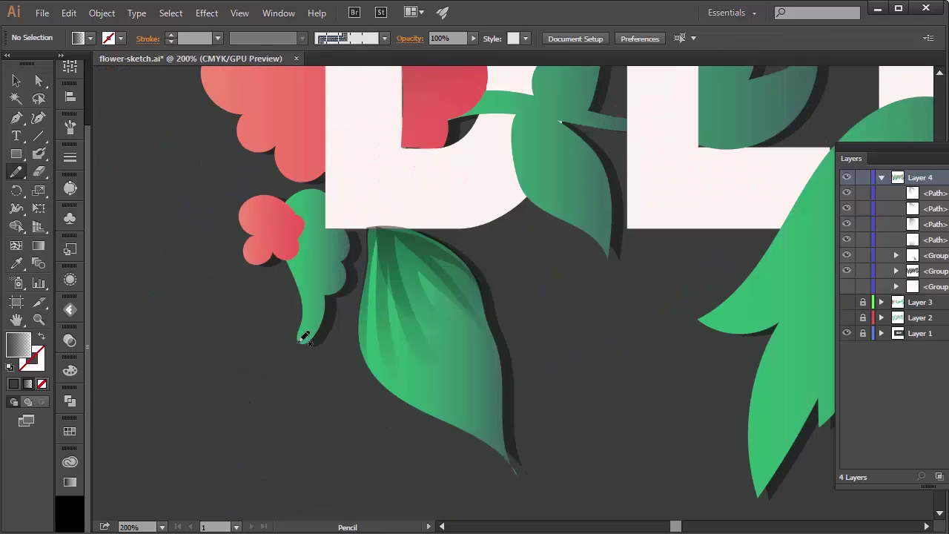
{"action": "left_click_drag", "start_coordinate": [322, 250], "coordinate": [329, 211]}
{"action": "left_click_drag", "start_coordinate": [312, 343], "coordinate": [301, 342]}
{"action": "left_click_drag", "start_coordinate": [337, 241], "coordinate": [332, 226]}
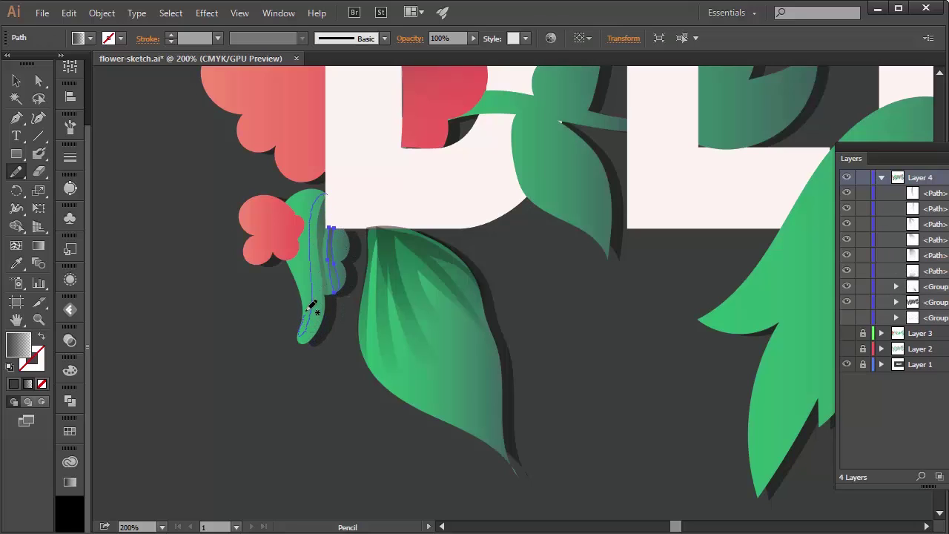
{"action": "left_click_drag", "start_coordinate": [327, 193], "coordinate": [329, 231]}
{"action": "left_click", "coordinate": [16, 80]}
{"action": "key", "text": "ctrl+shift+a"}
Draw a shadow shape with the Pen tool from the B's lower-left corner across the small flower and scalloped leaf.
{"action": "left_click", "coordinate": [17, 117]}
{"action": "left_click", "coordinate": [326, 228]}
{"action": "left_click", "coordinate": [369, 229]}
{"action": "left_click", "coordinate": [369, 259]}
{"action": "left_click_drag", "start_coordinate": [298, 283], "coordinate": [279, 338]}
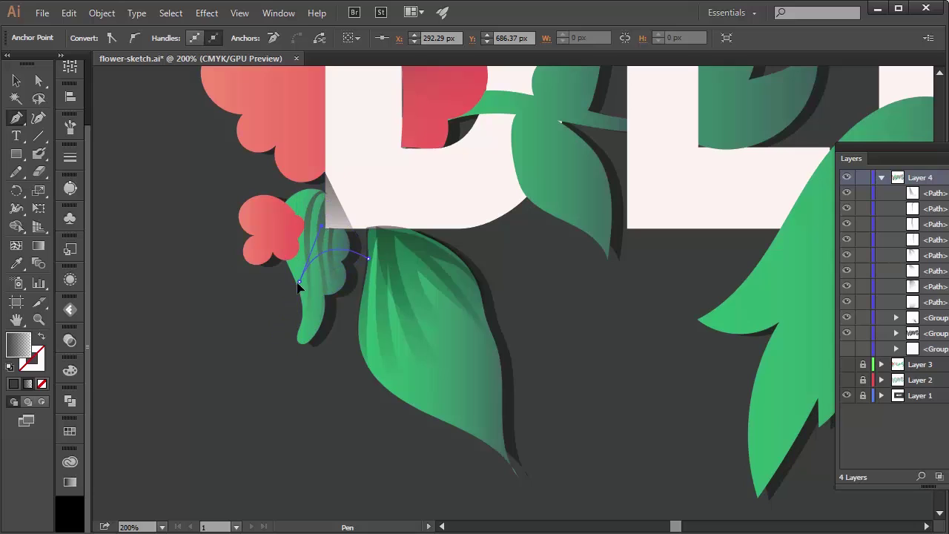
{"action": "left_click_drag", "start_coordinate": [324, 172], "coordinate": [409, 132]}
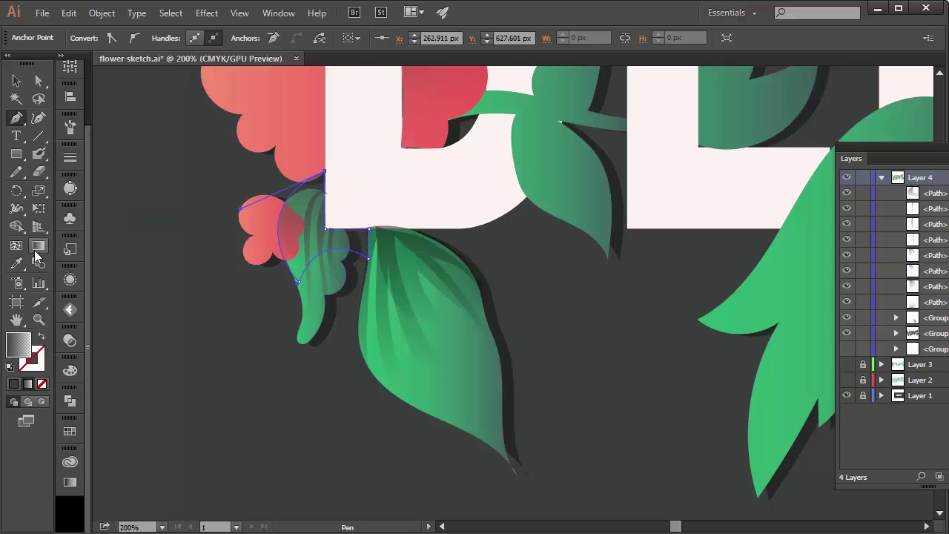